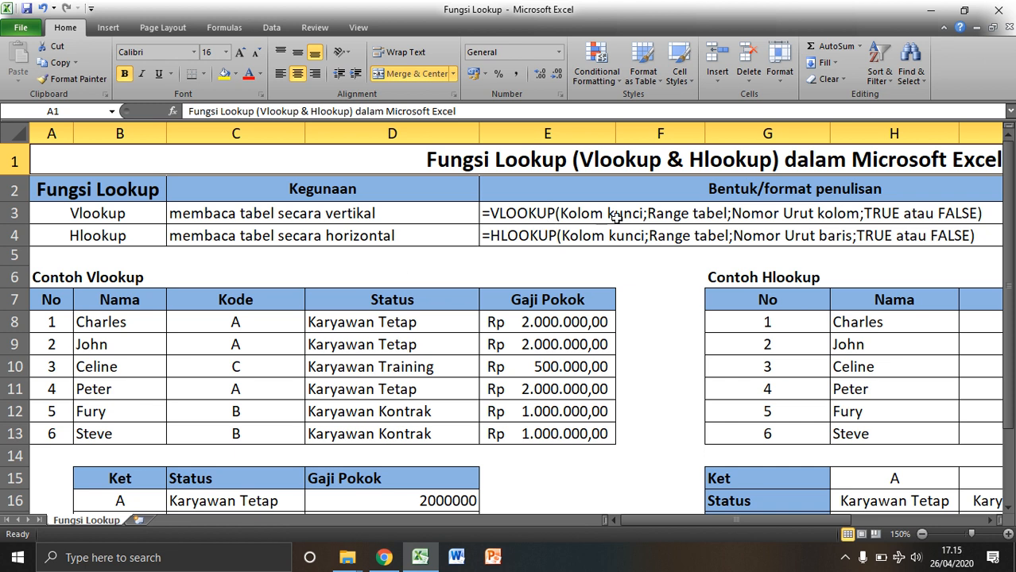
- Clear the Status and Gaji Pokok entries in D8:E13 of the Vlookup example table
click(547, 210)
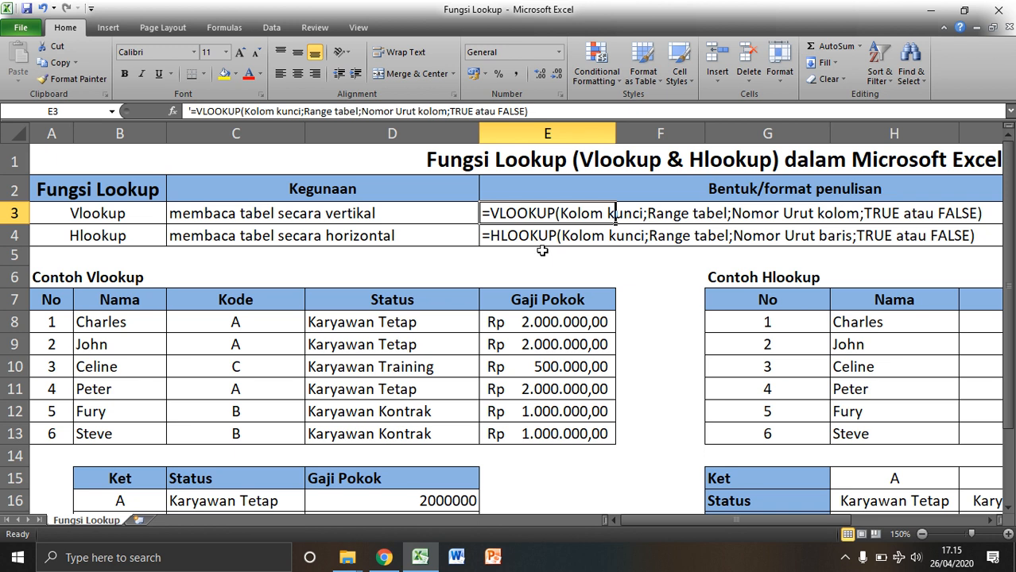
click(539, 274)
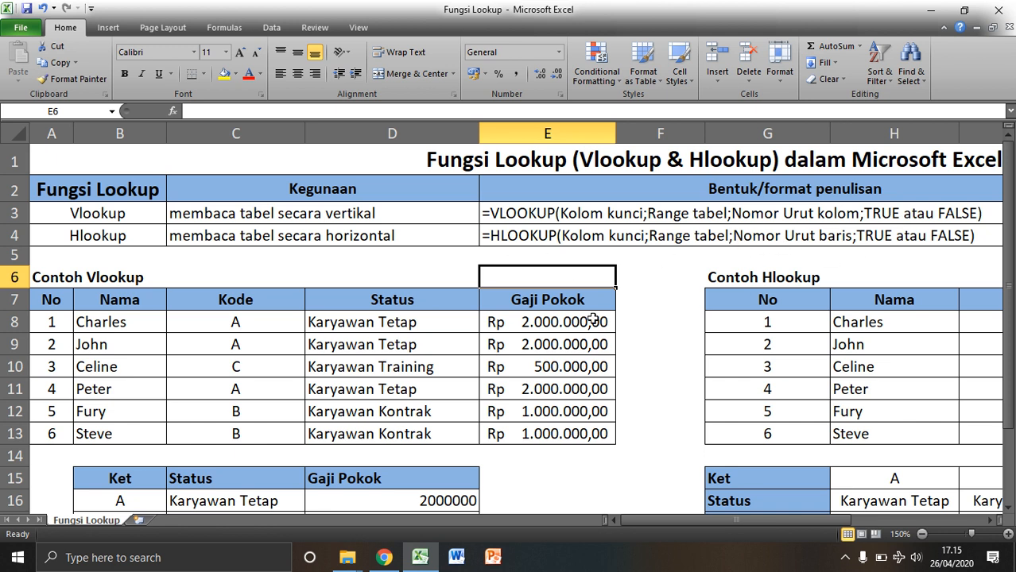
drag(401, 323, 561, 441)
key(Delete)
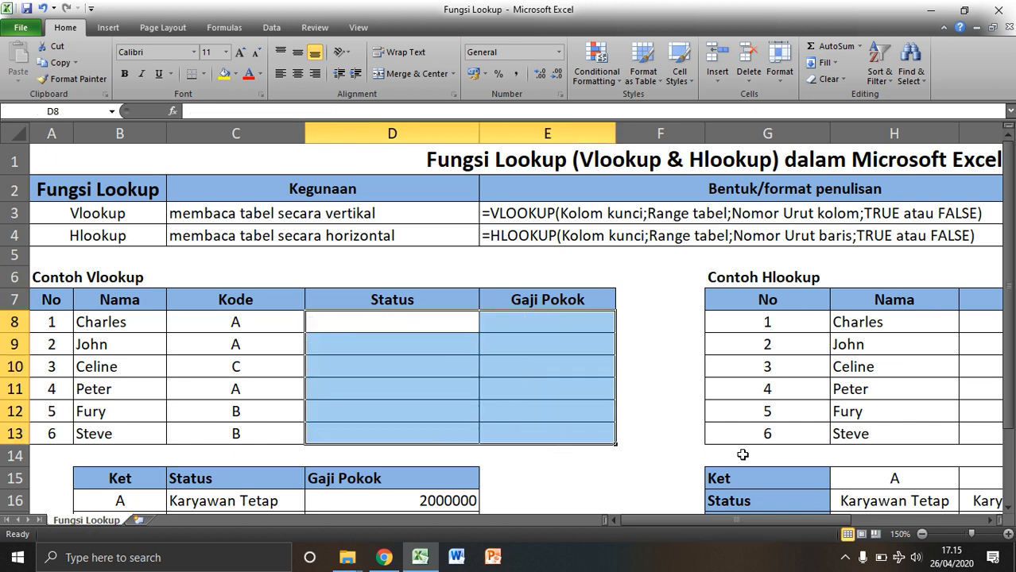
- Clear the entries to the right of the Kode column in the Hlookup example table, from J8 down to row 13
scroll(989, 522, right, 5)
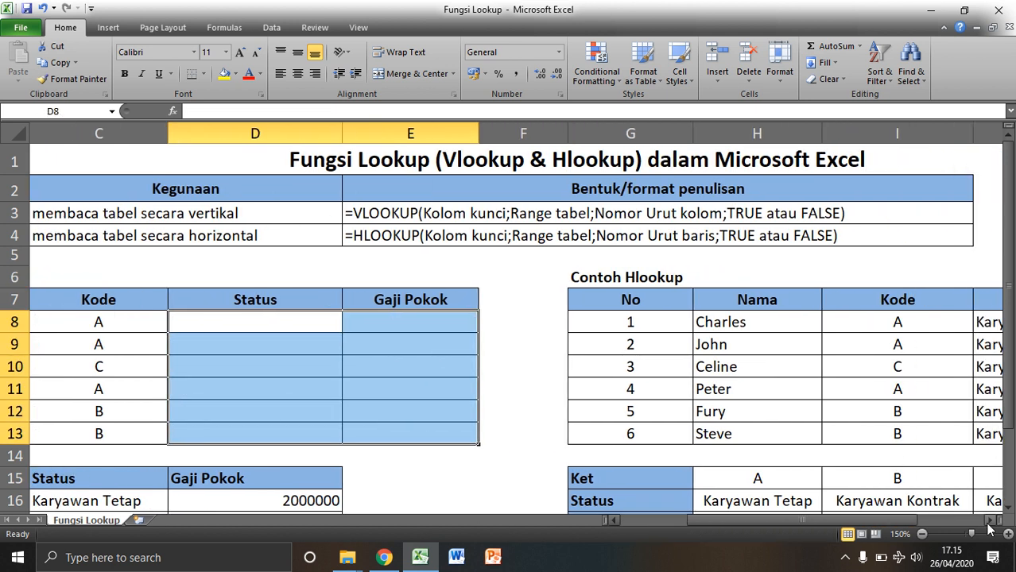
click(658, 326)
drag(659, 326, 782, 433)
key(Delete)
click(704, 521)
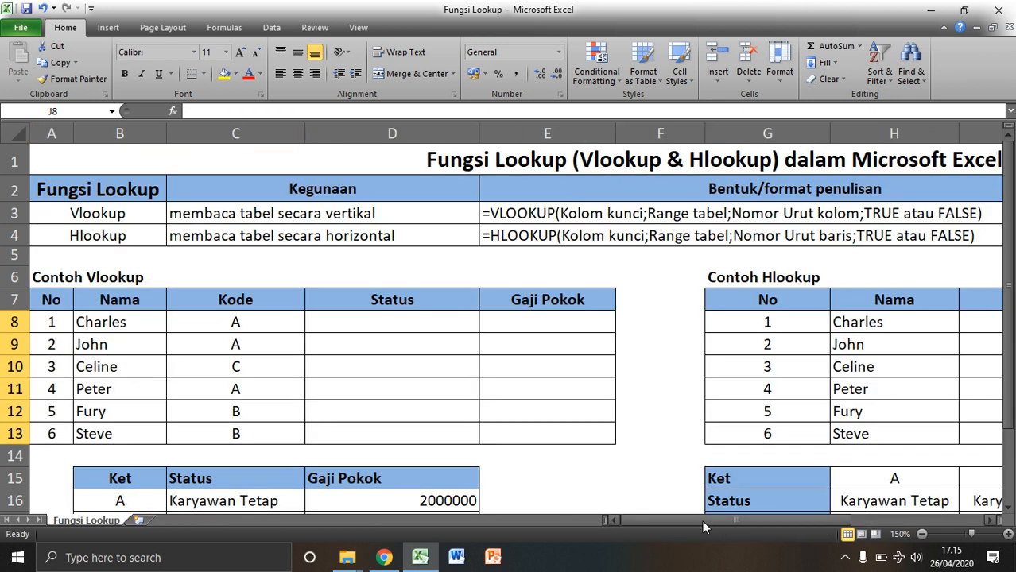
- Examine the reference table in B15:D18, including its Ket, Status and Gaji Pokok columns
click(1008, 535)
click(1009, 535)
click(1008, 535)
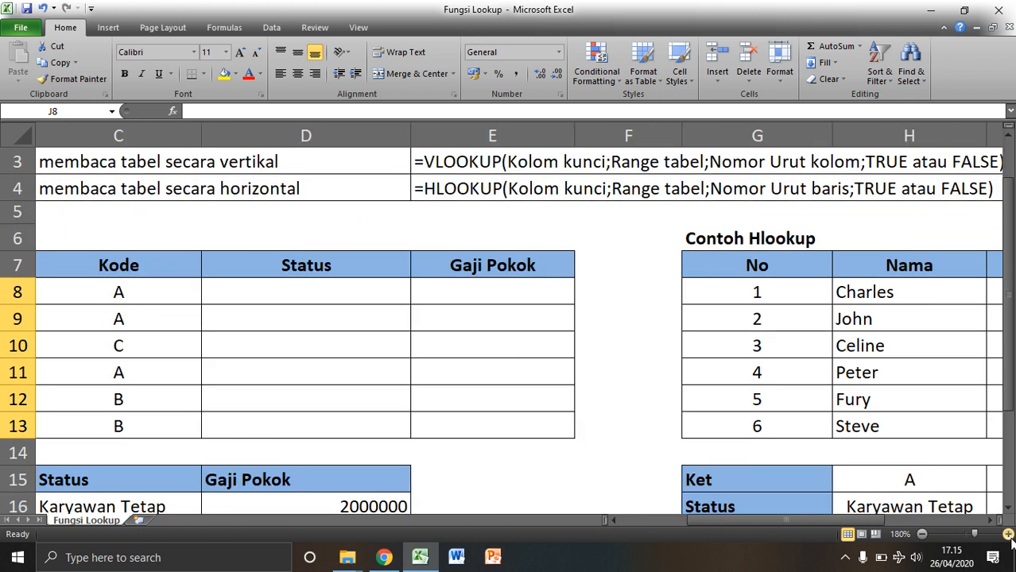
drag(814, 518, 683, 522)
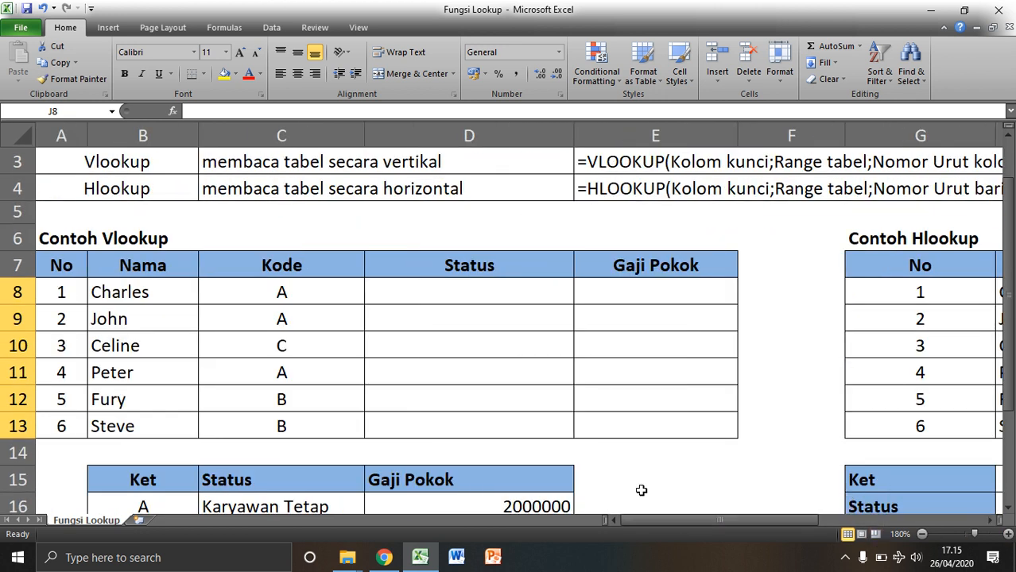
scroll(633, 495, down, 1)
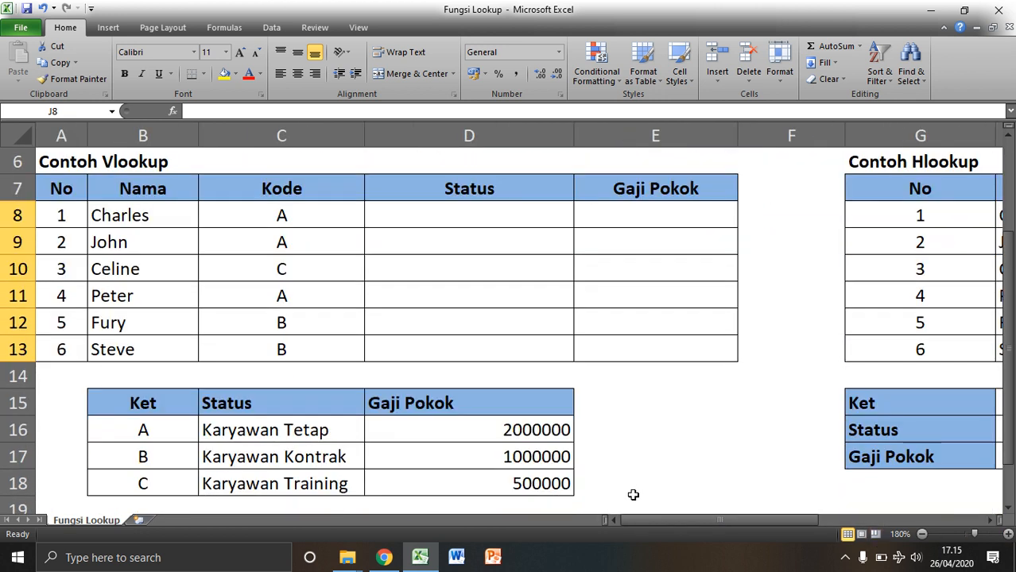
click(238, 408)
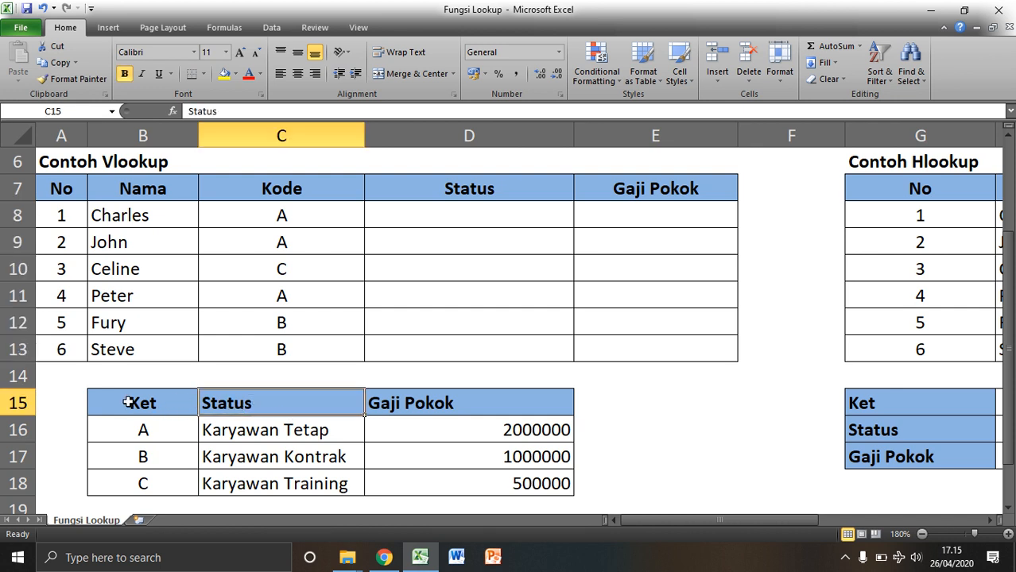
drag(128, 403, 410, 474)
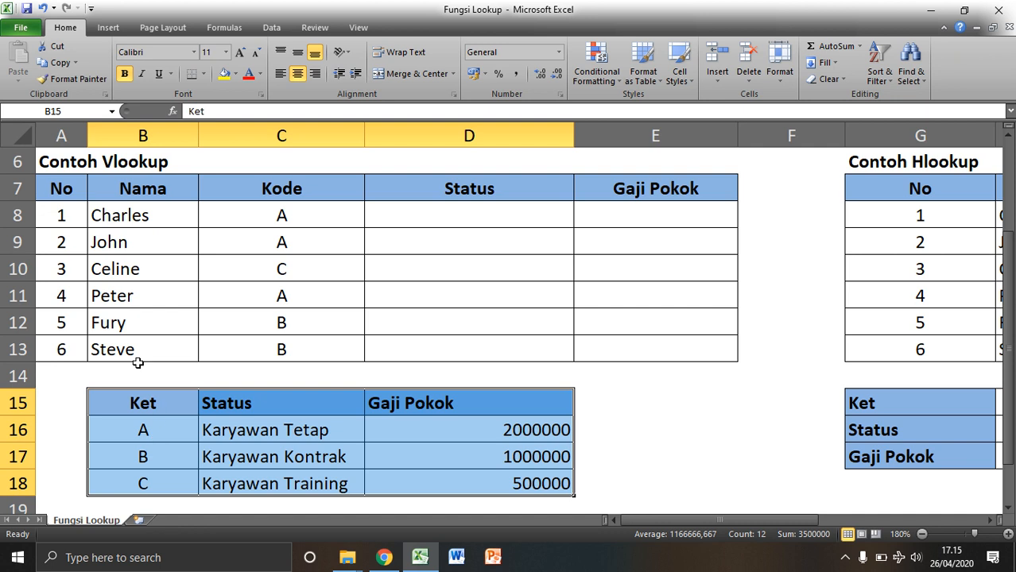
drag(136, 402, 151, 490)
drag(256, 402, 252, 476)
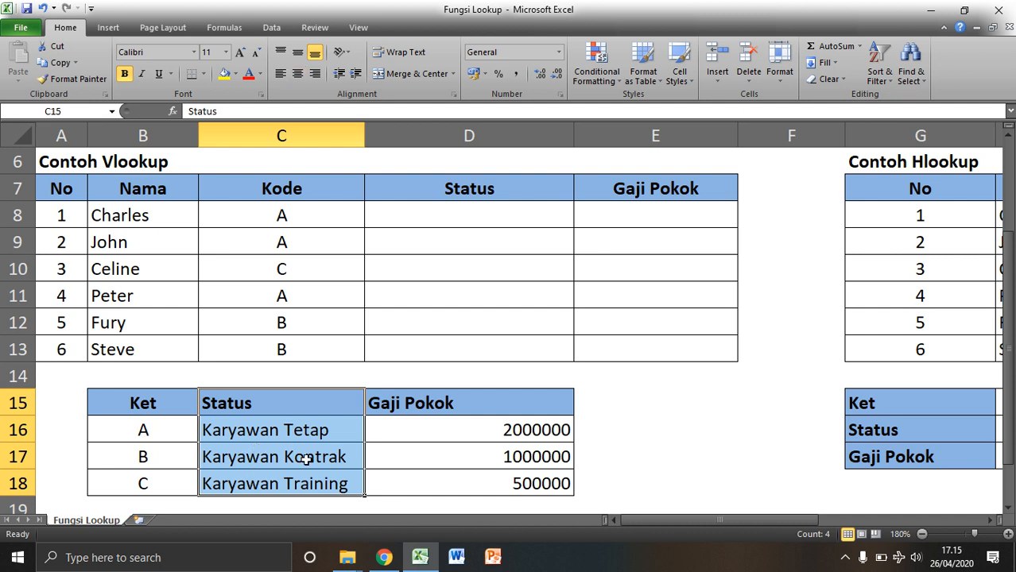
drag(467, 395, 481, 486)
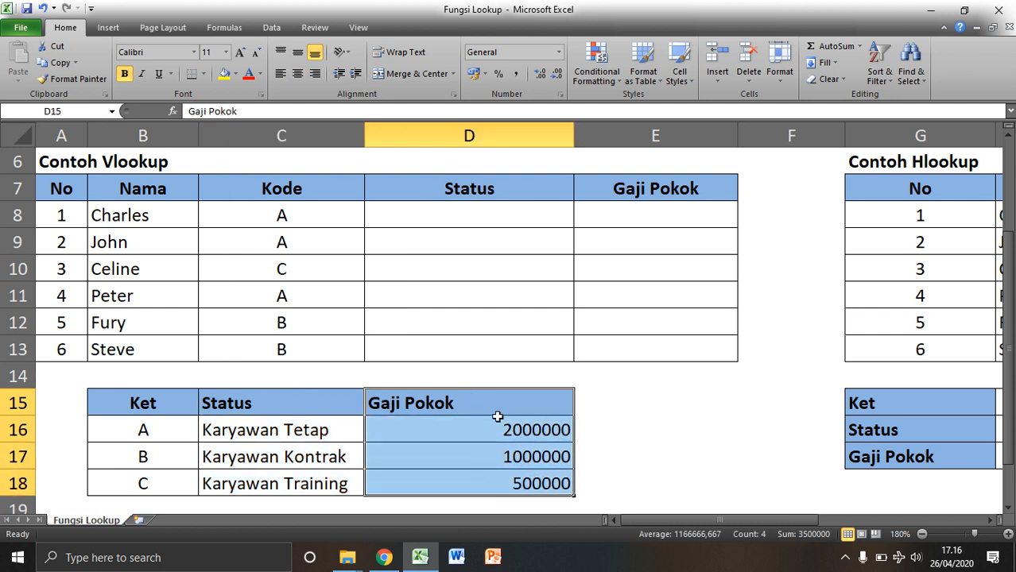
- Start a VLOOKUP formula in D8 with C8 as the lookup value and the absolute range $B$15:$D$18 as the table
click(446, 220)
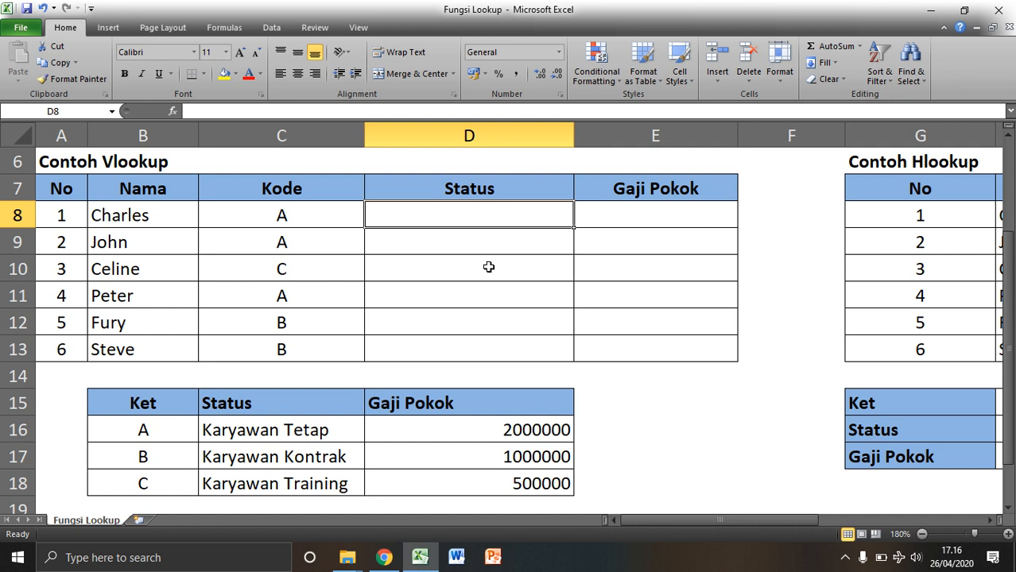
text(=)
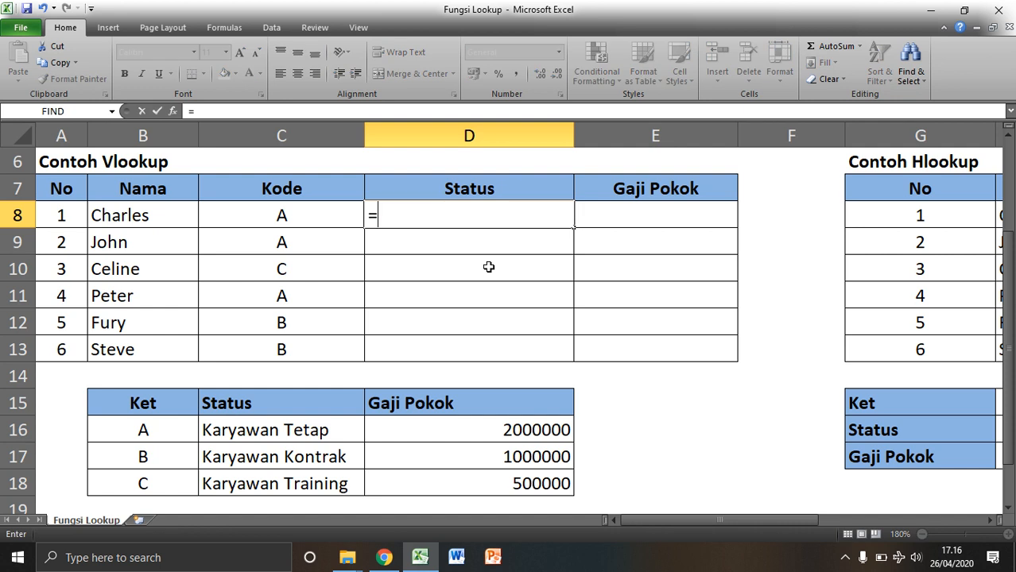
text(VL)
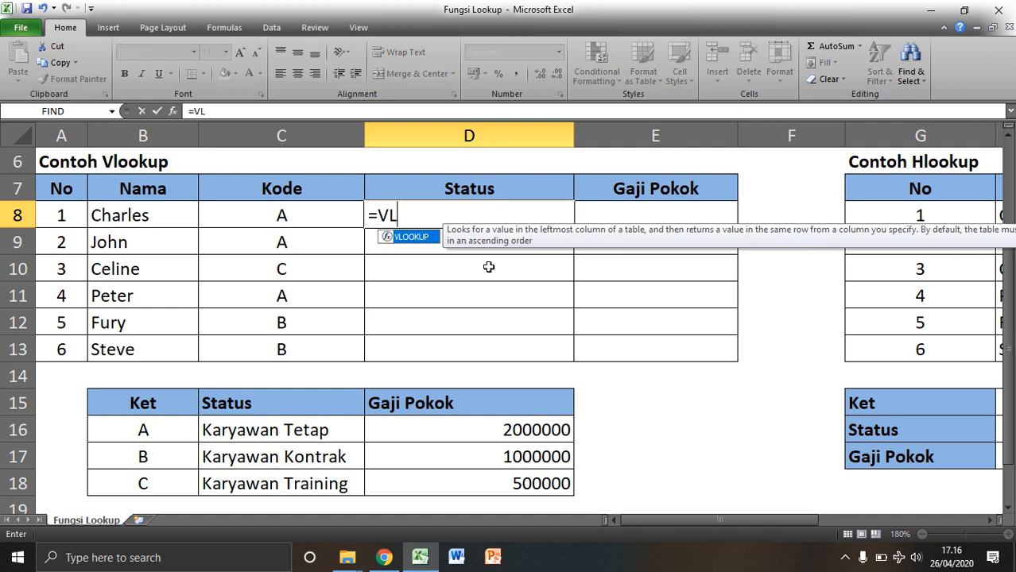
text(OOKUP)
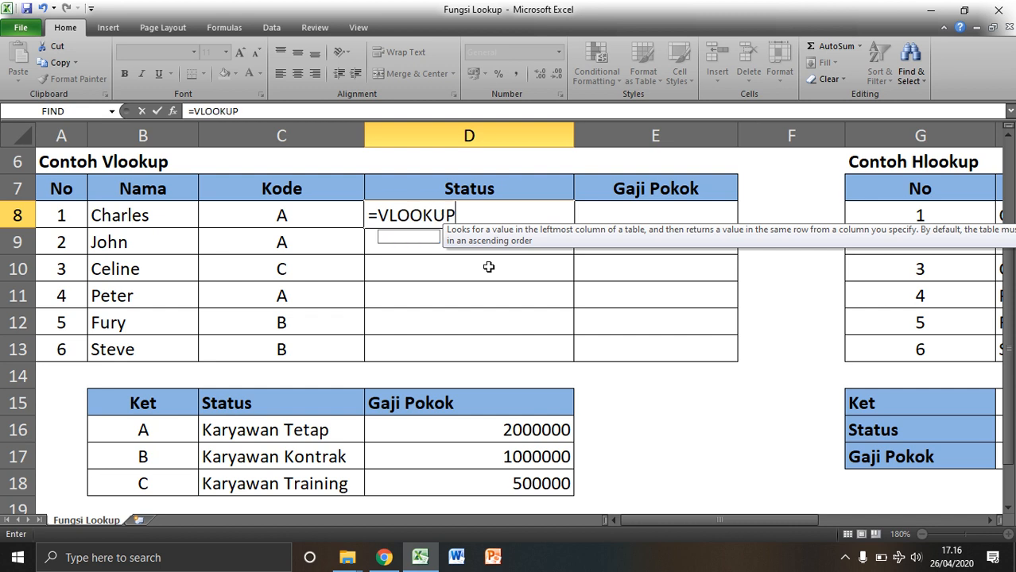
text(()
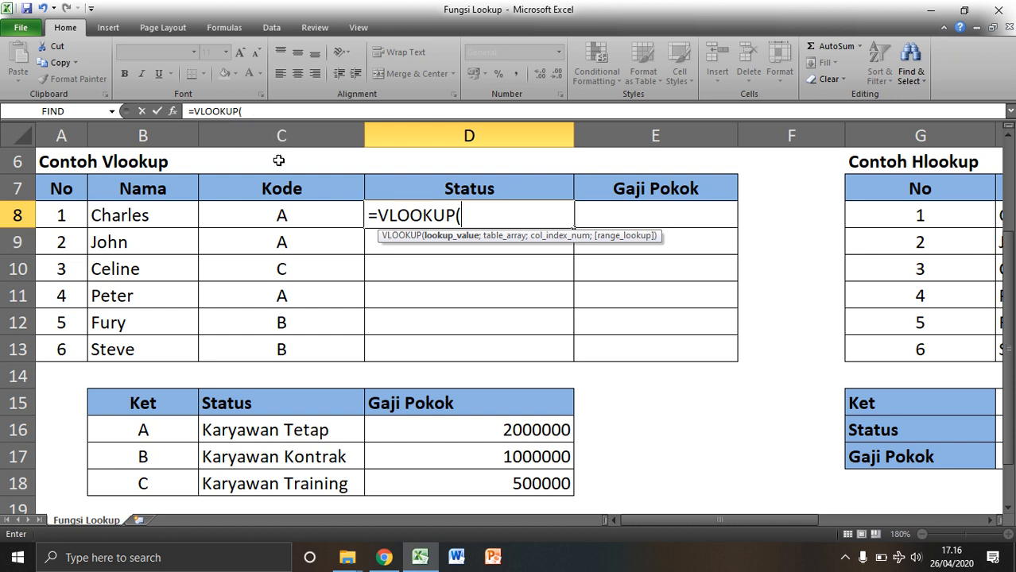
click(230, 210)
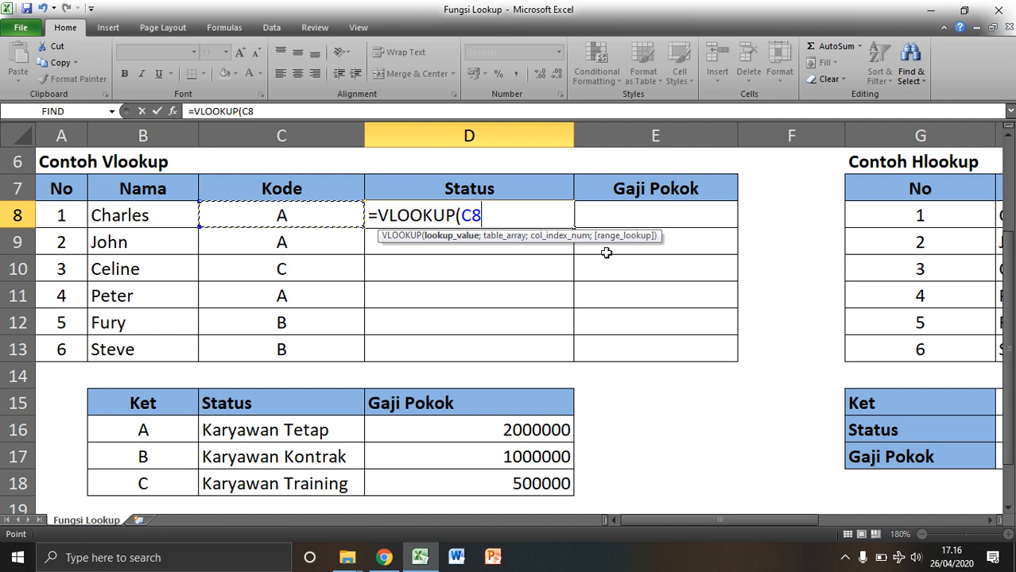
text(;)
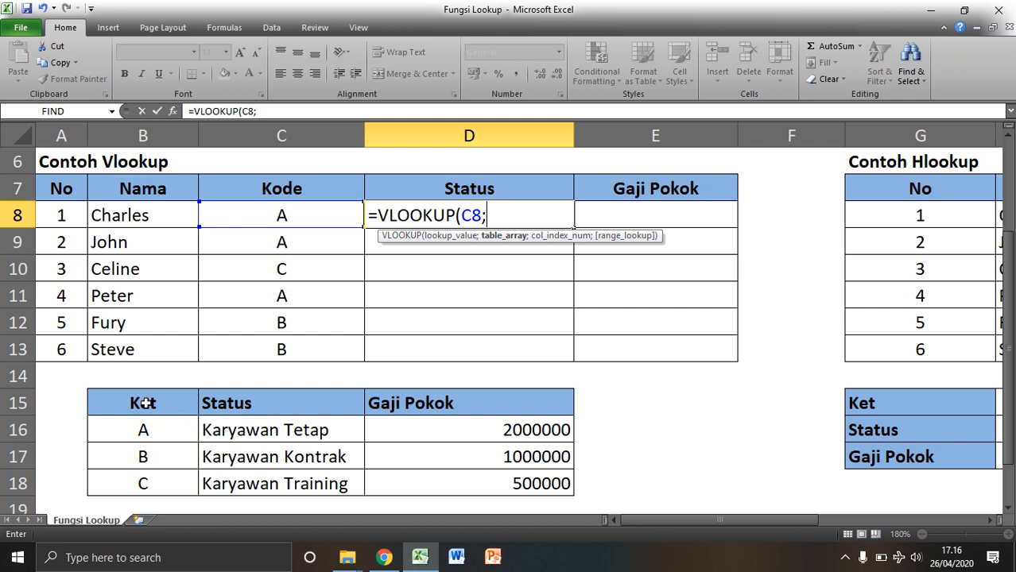
drag(132, 402, 477, 480)
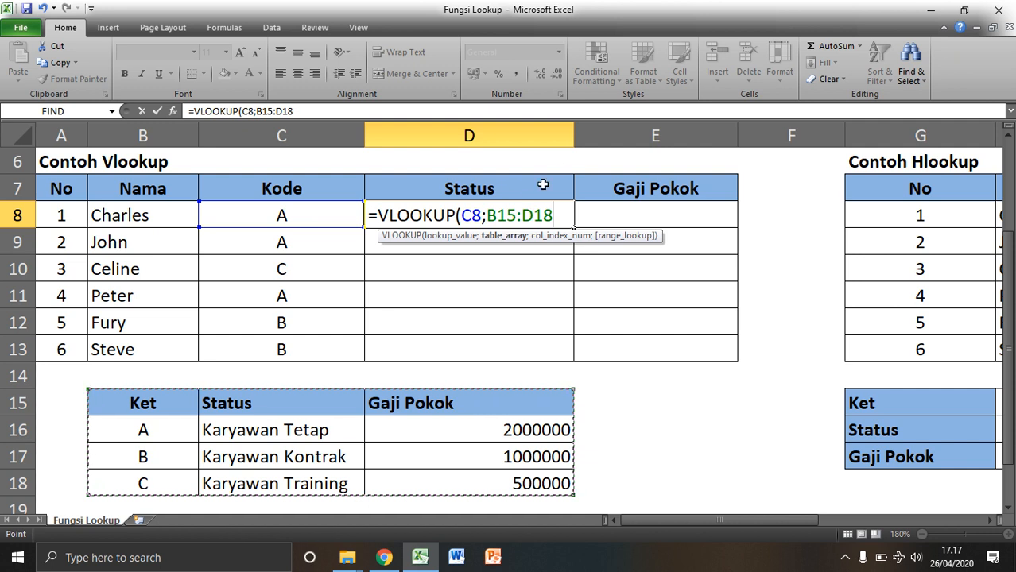
key(F4)
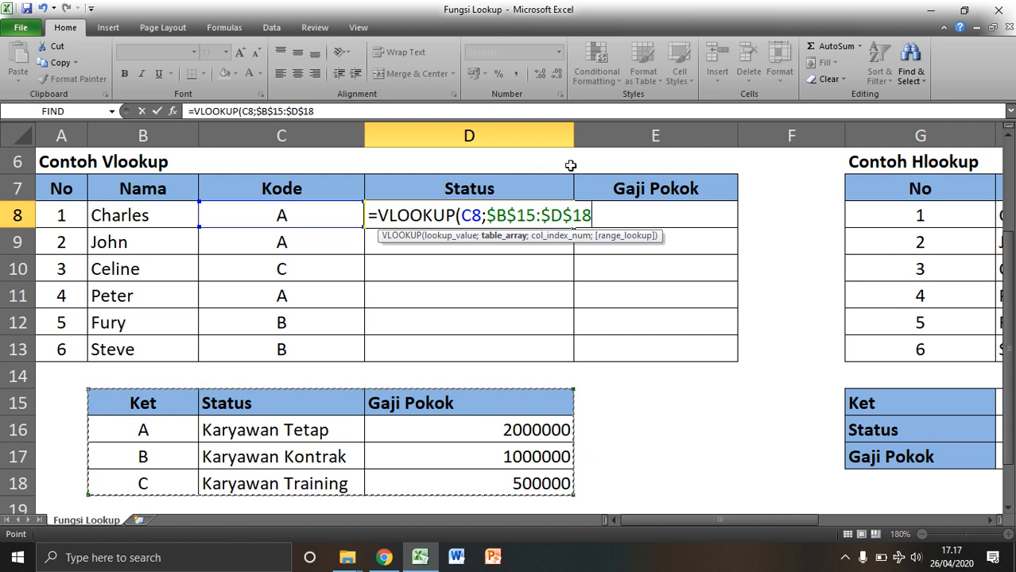
- Complete the D8 VLOOKUP formula with column index 2 and no range-lookup argument
text(;)
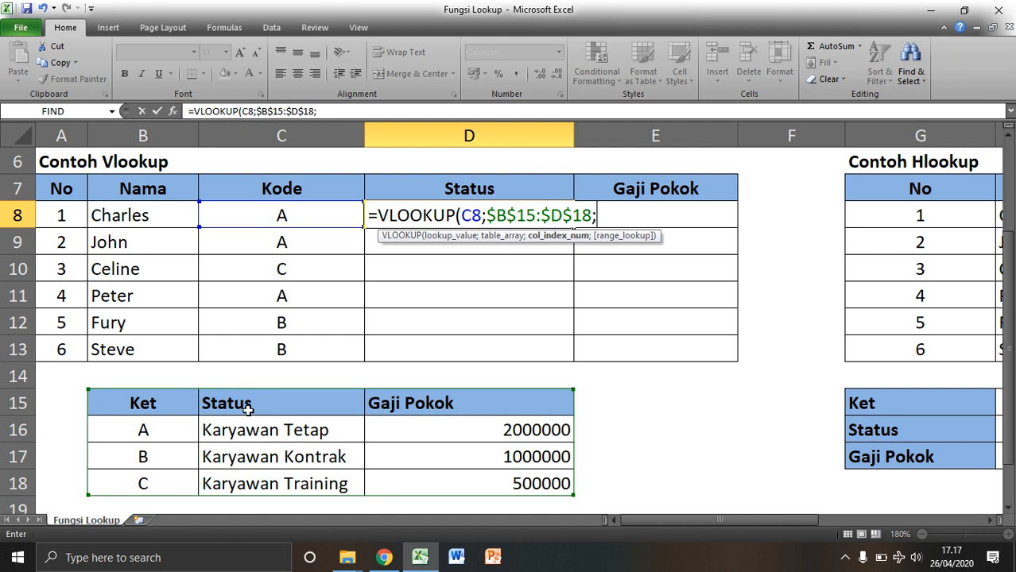
text(2;)
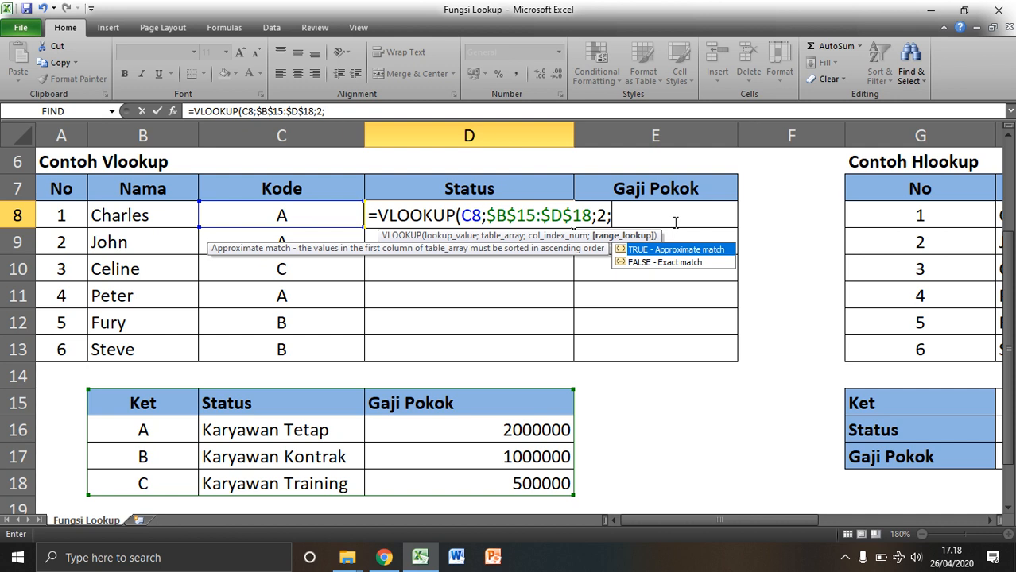
key(BackSpace)
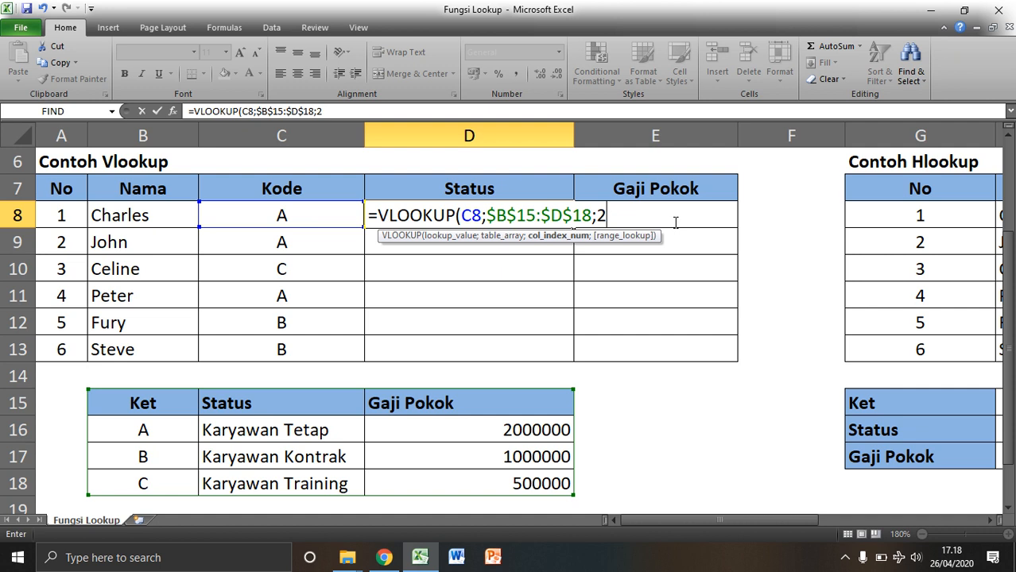
text())
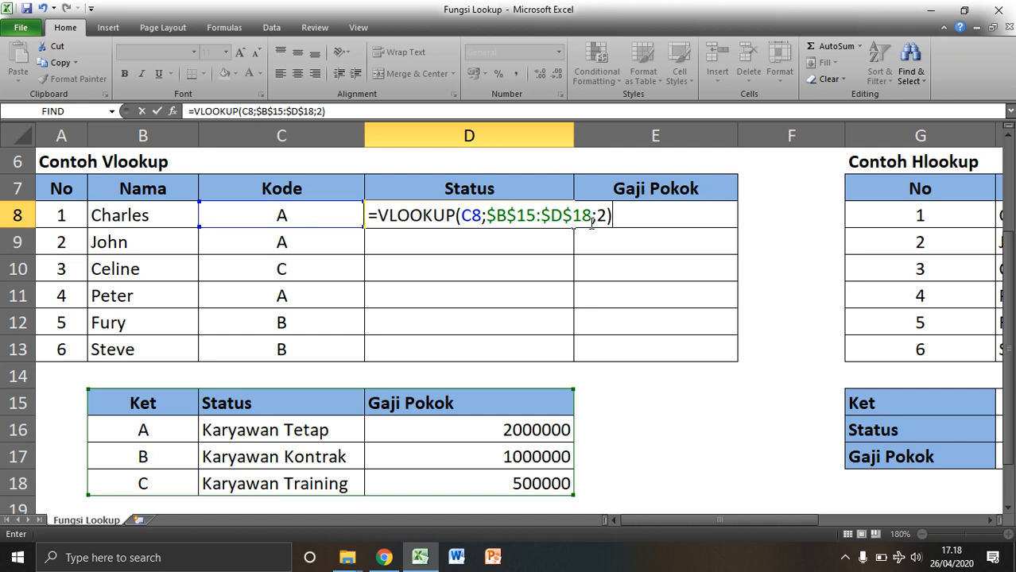
key(Return)
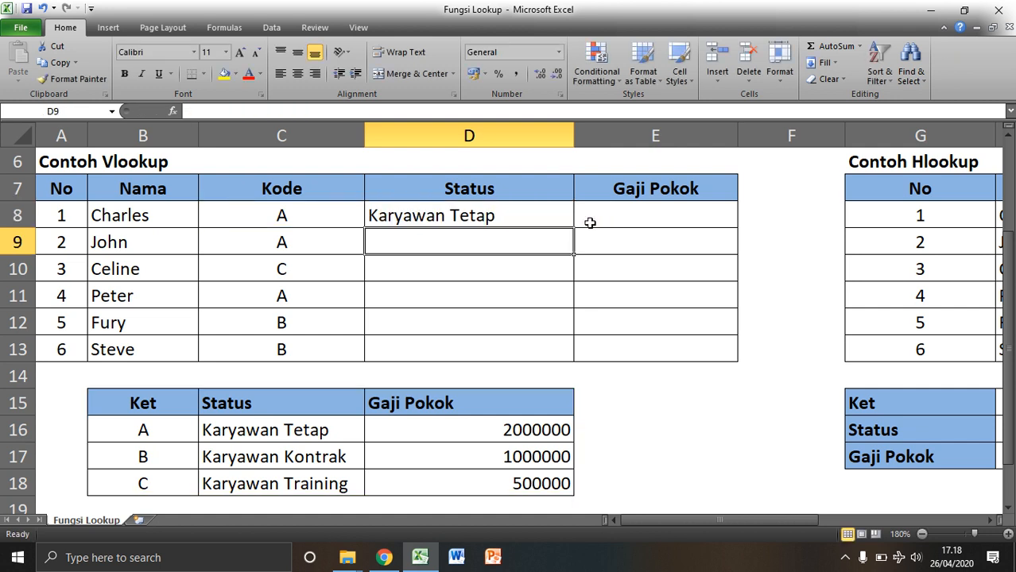
- Fill the Status formula from D8 down to D13 and select D8 to review its formula
click(566, 217)
drag(573, 229, 573, 352)
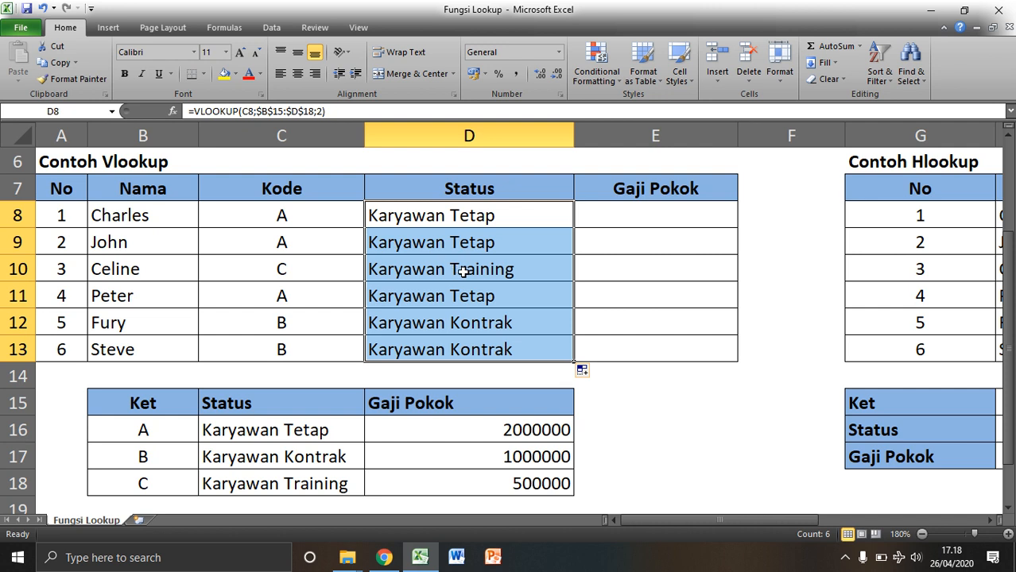
click(456, 216)
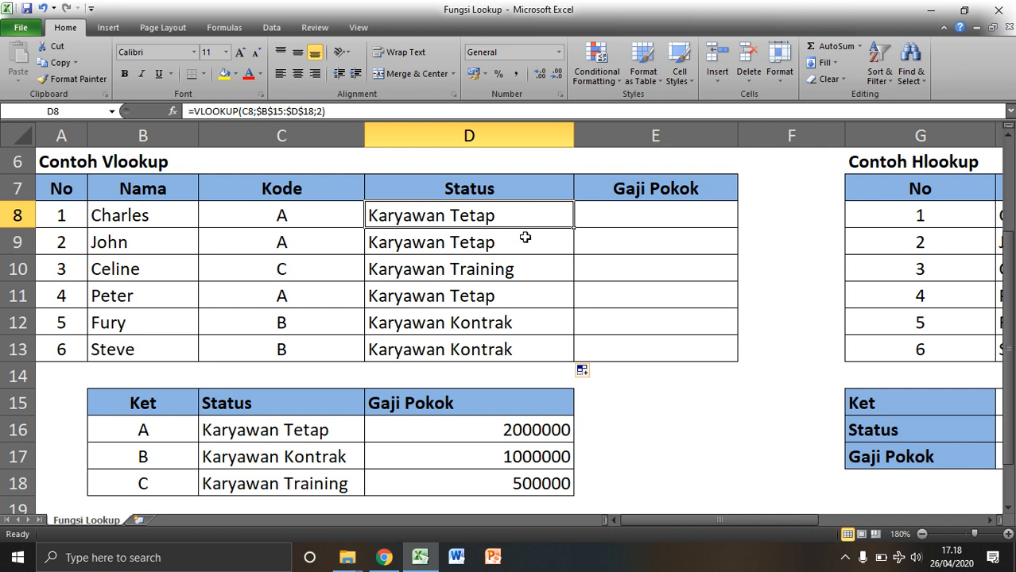
- Enter a VLOOKUP formula in E8 that looks up C8 in the absolute range $B$15:$D$18 and returns column 3
click(613, 215)
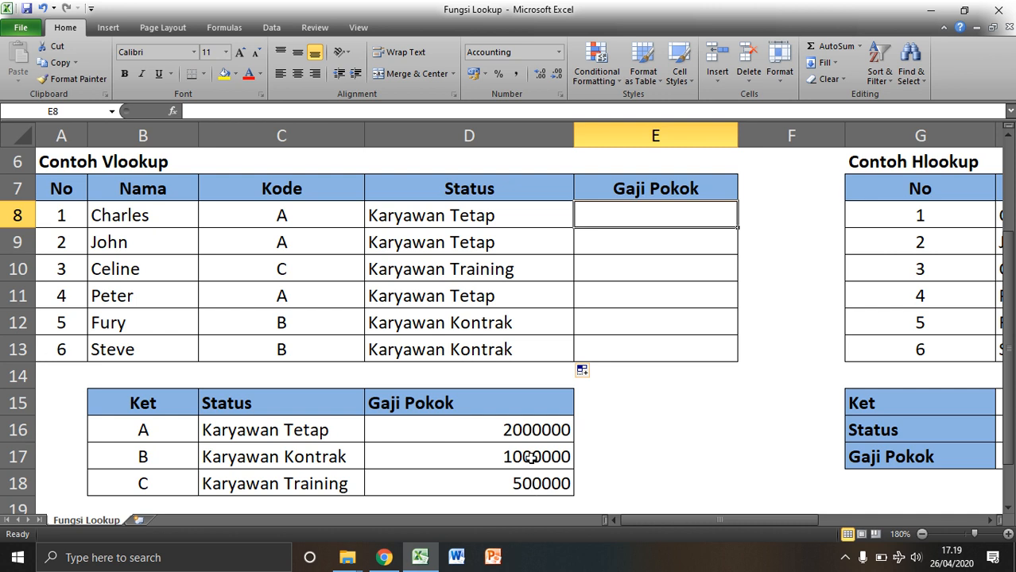
text(=)
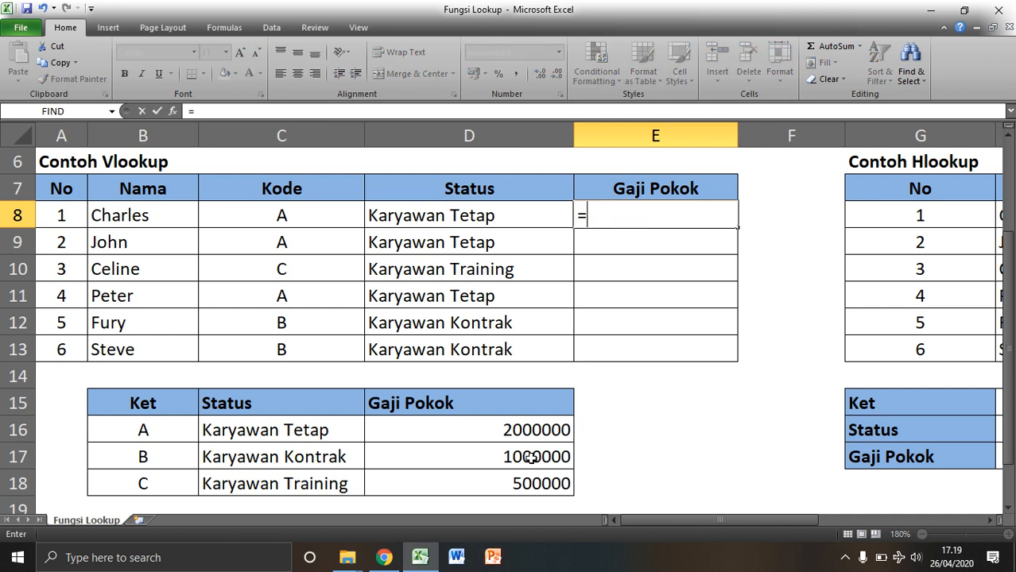
text(VLOOKUP()
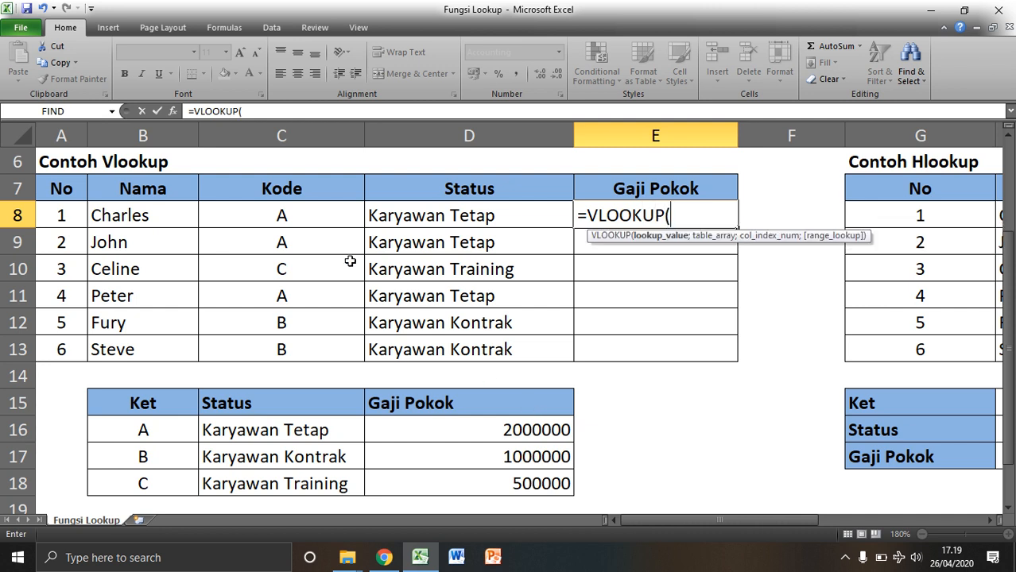
click(315, 214)
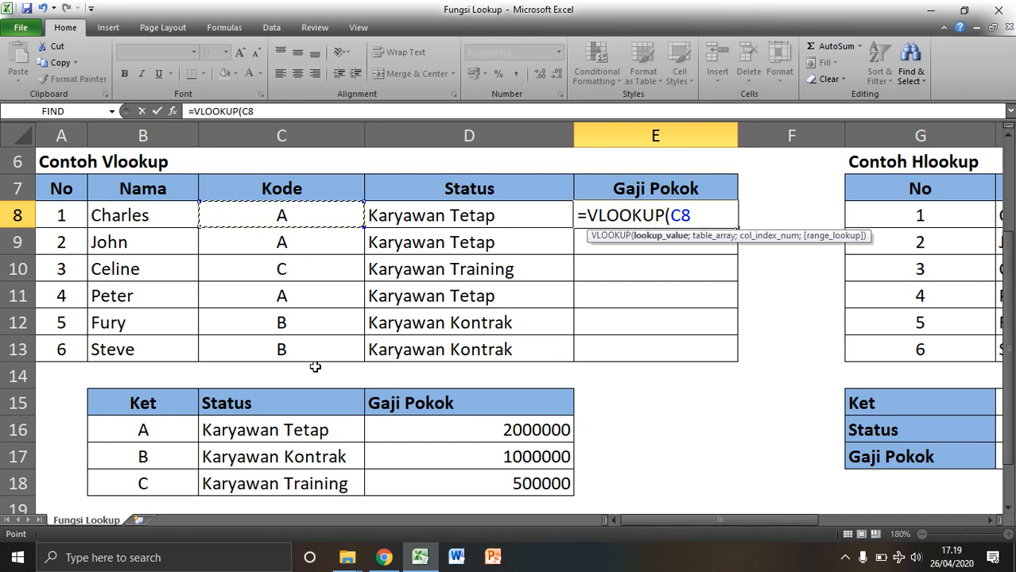
text(;)
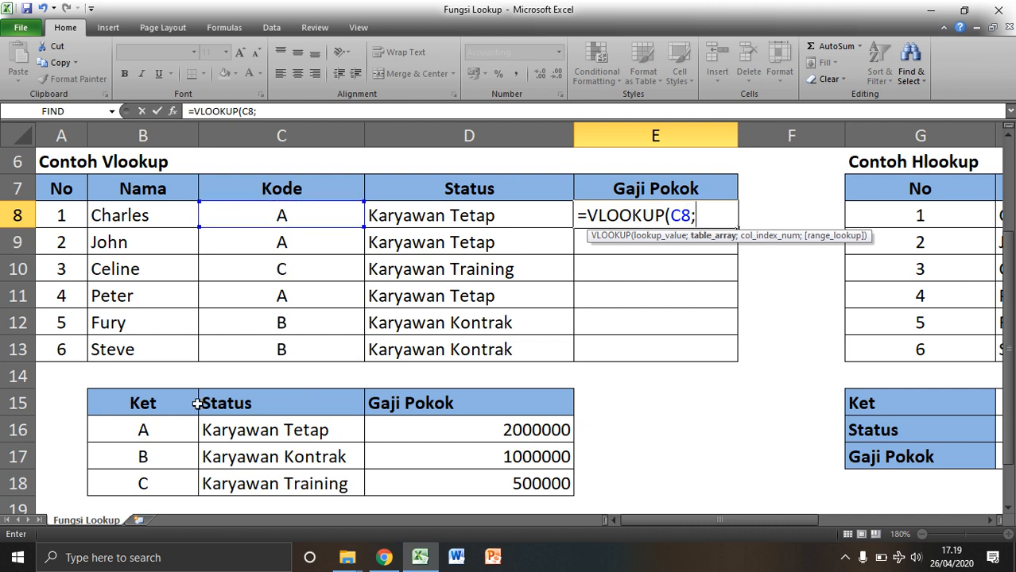
drag(137, 397, 495, 475)
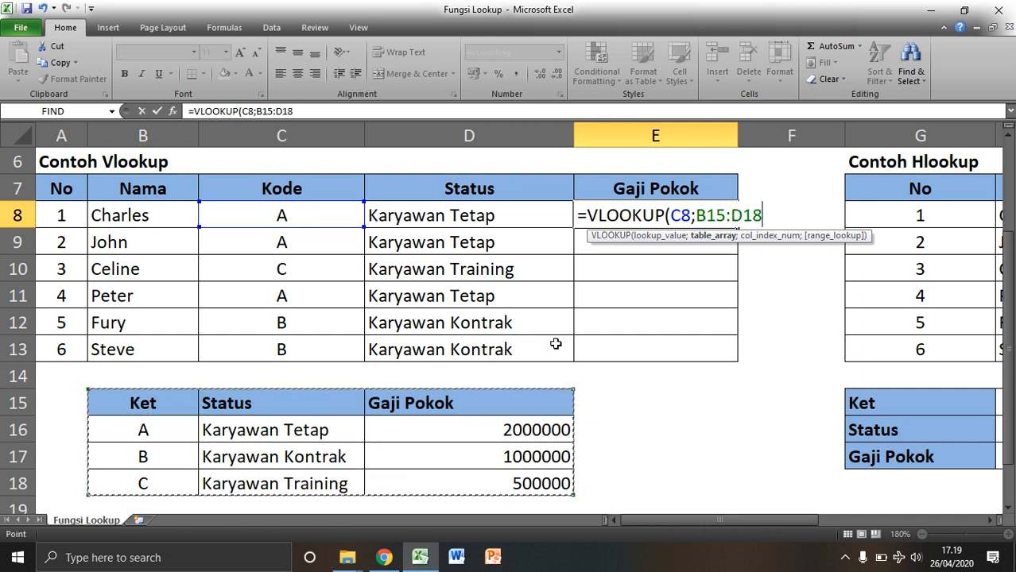
key(F4)
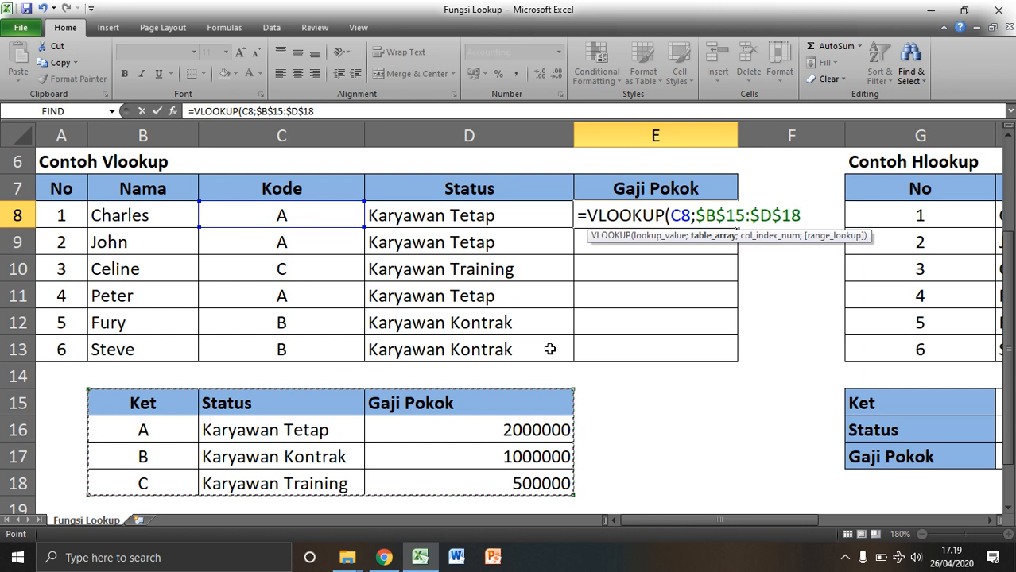
text(;)
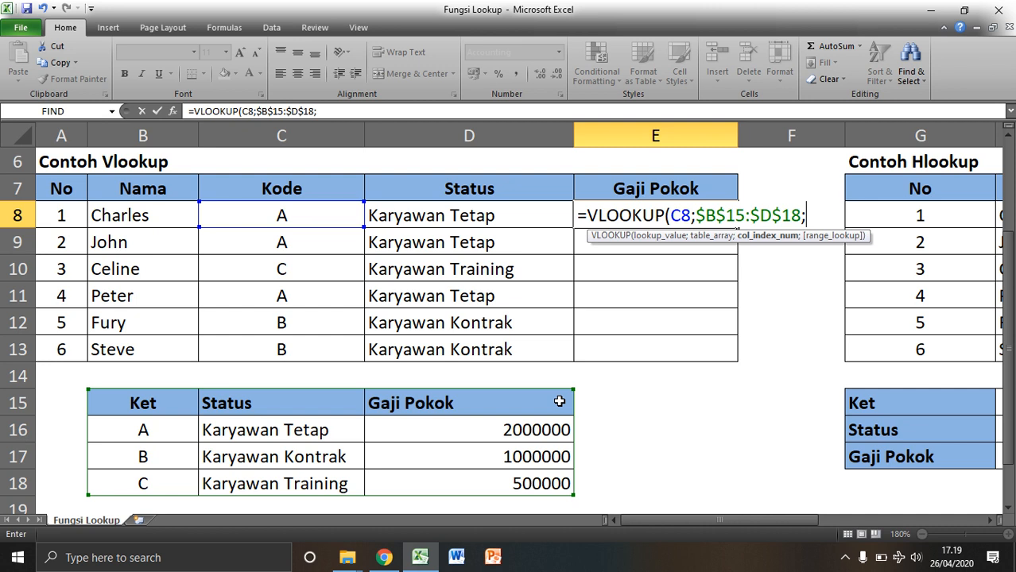
text(3))
key(Return)
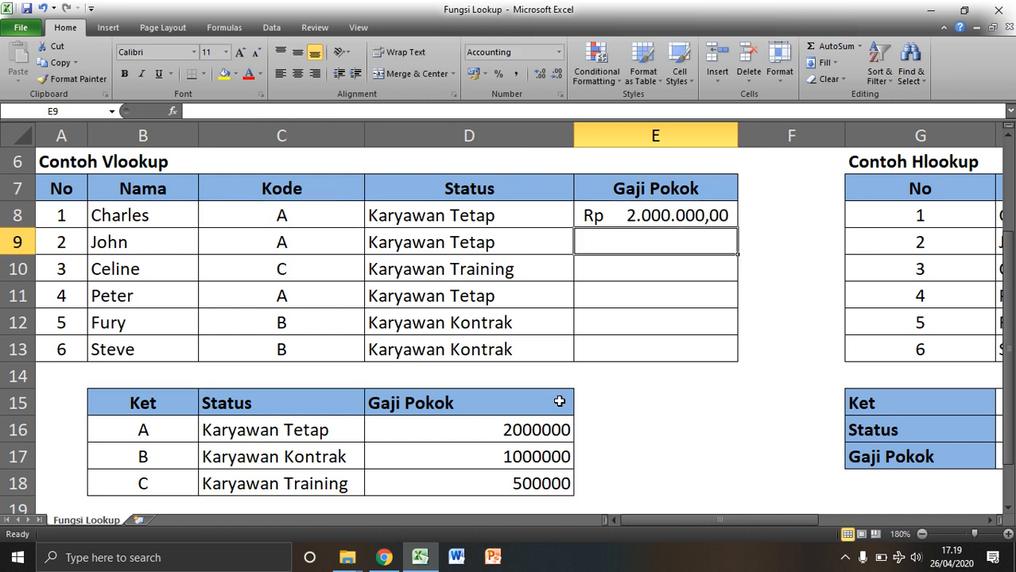
- Set the number format of the Gaji Pokok cells E8:E13 to General
click(644, 215)
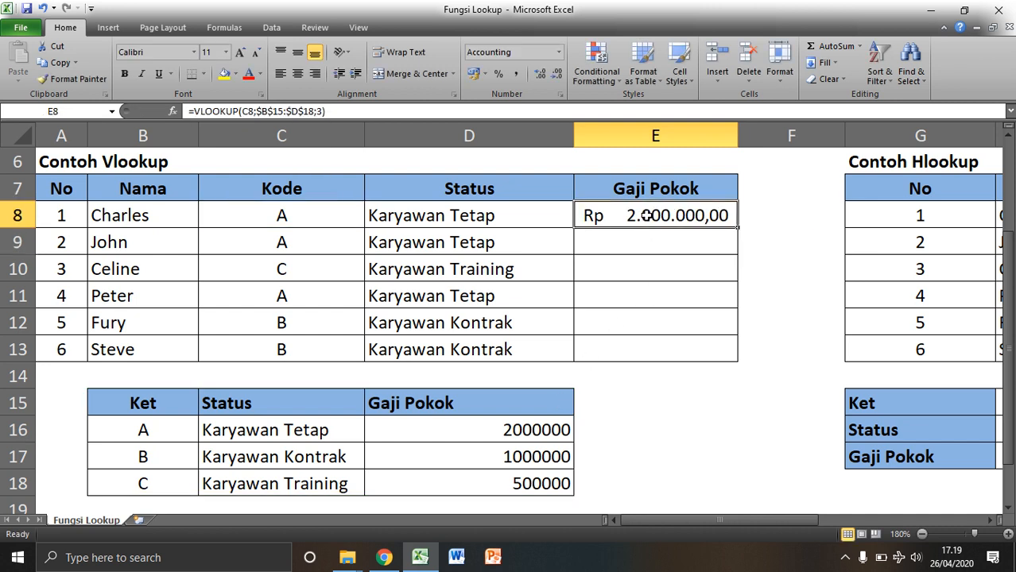
drag(677, 215, 702, 358)
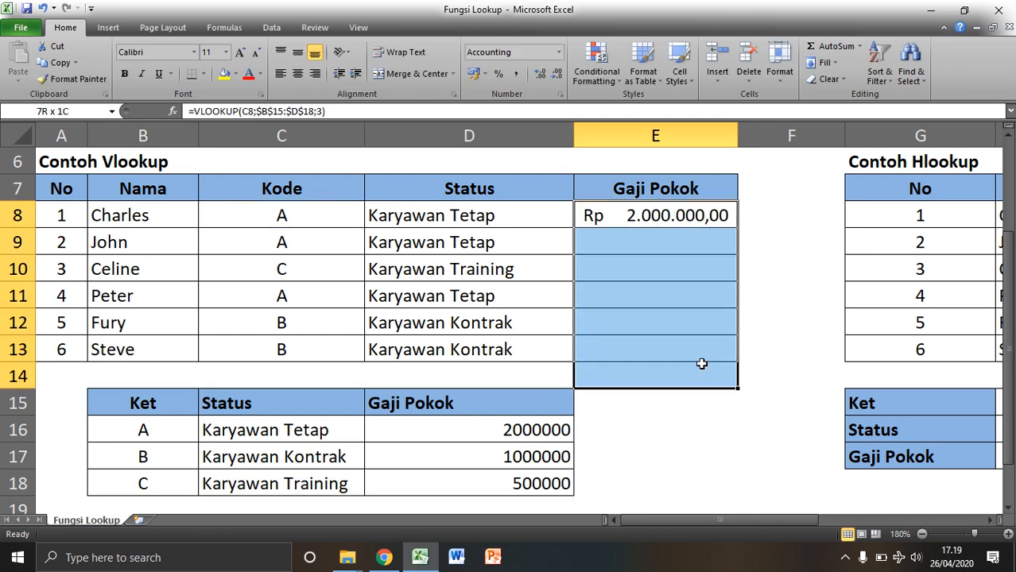
click(559, 51)
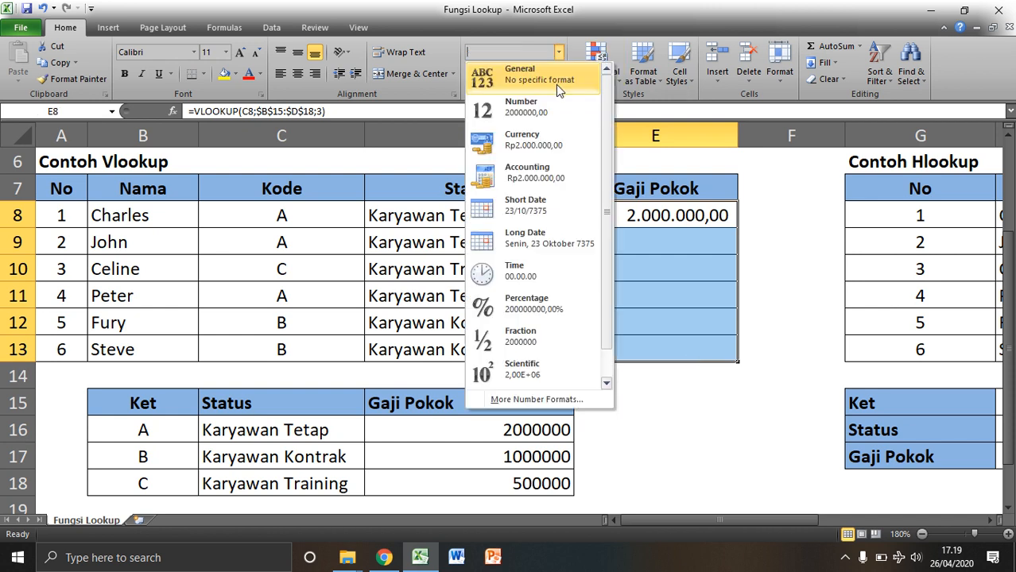
click(557, 80)
click(653, 220)
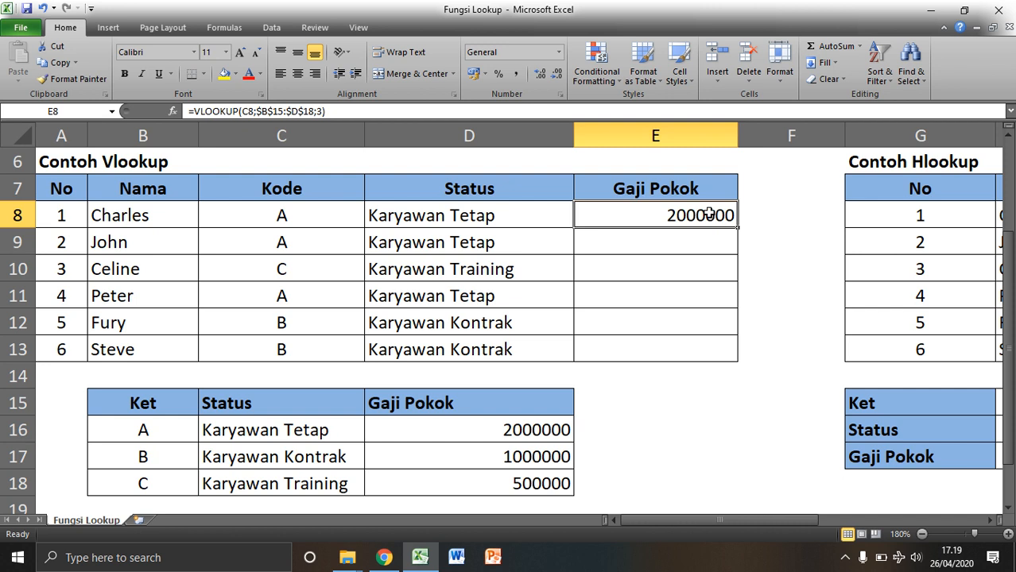
- Apply the Accounting number format to the Gaji Pokok cells E8:E13
drag(709, 213, 702, 343)
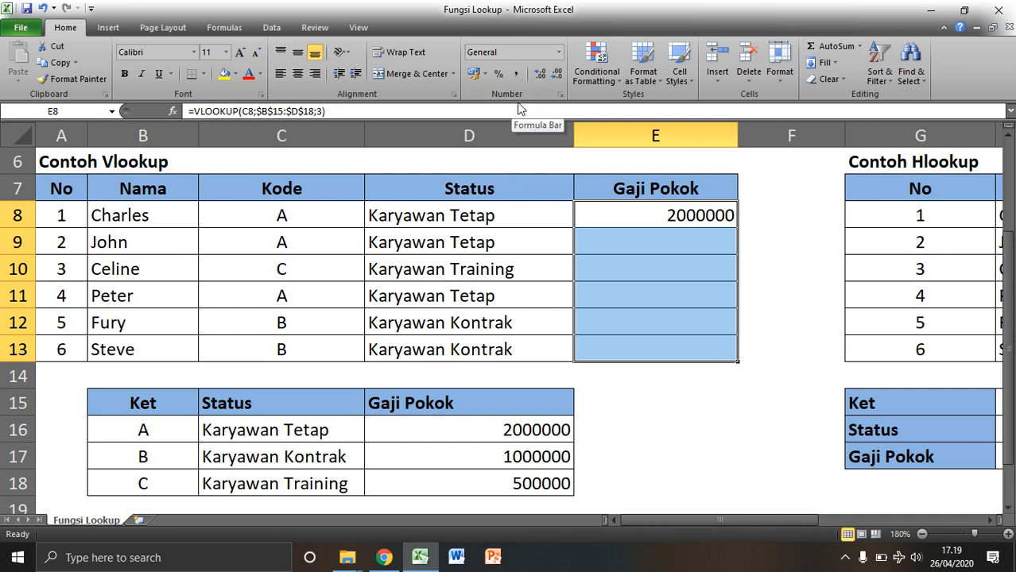
click(558, 52)
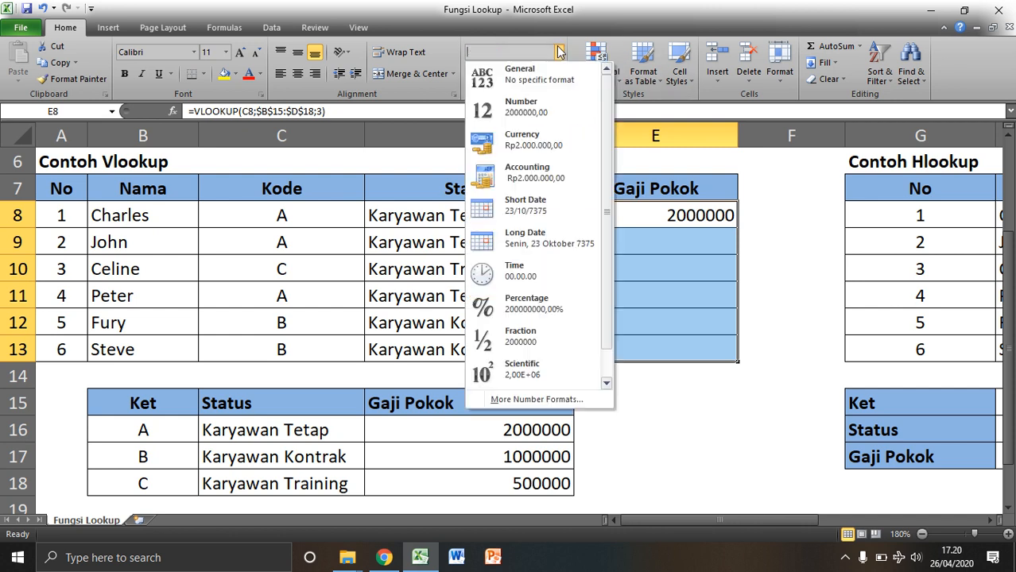
click(555, 173)
click(676, 270)
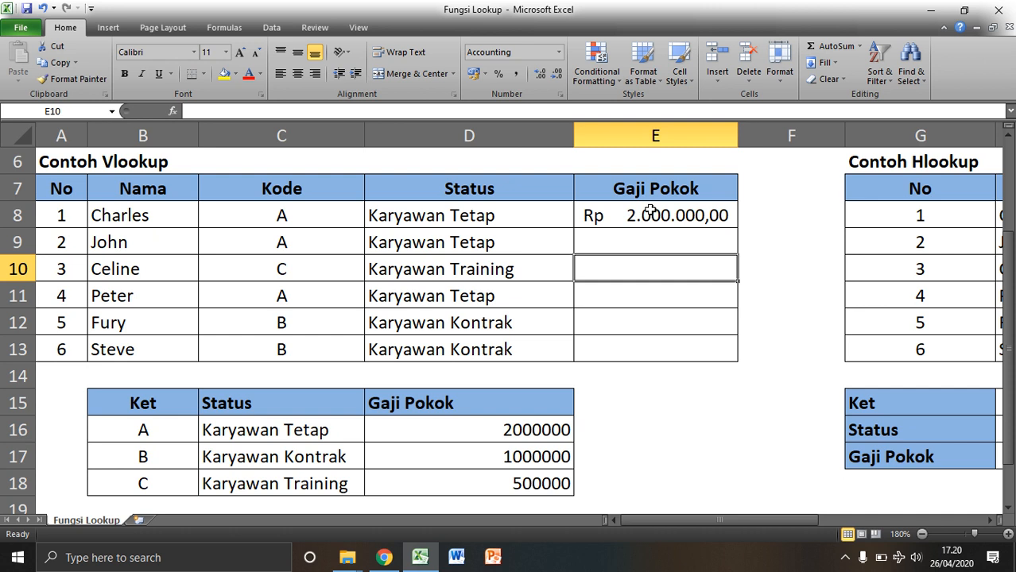
- Fill the Gaji Pokok formula from E8 down to E13 and select E13 to review its formula
click(723, 223)
drag(738, 226, 728, 351)
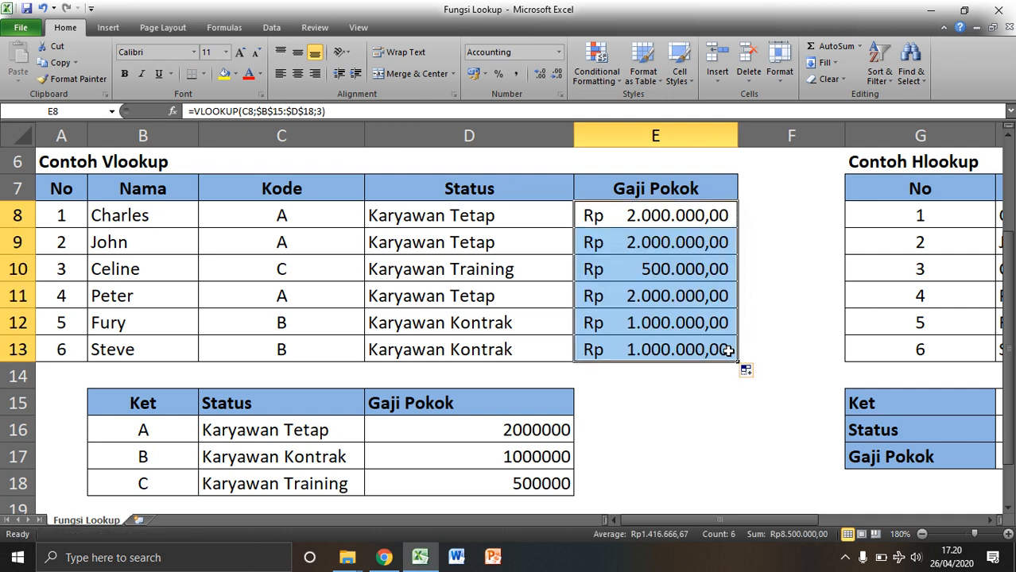
click(640, 349)
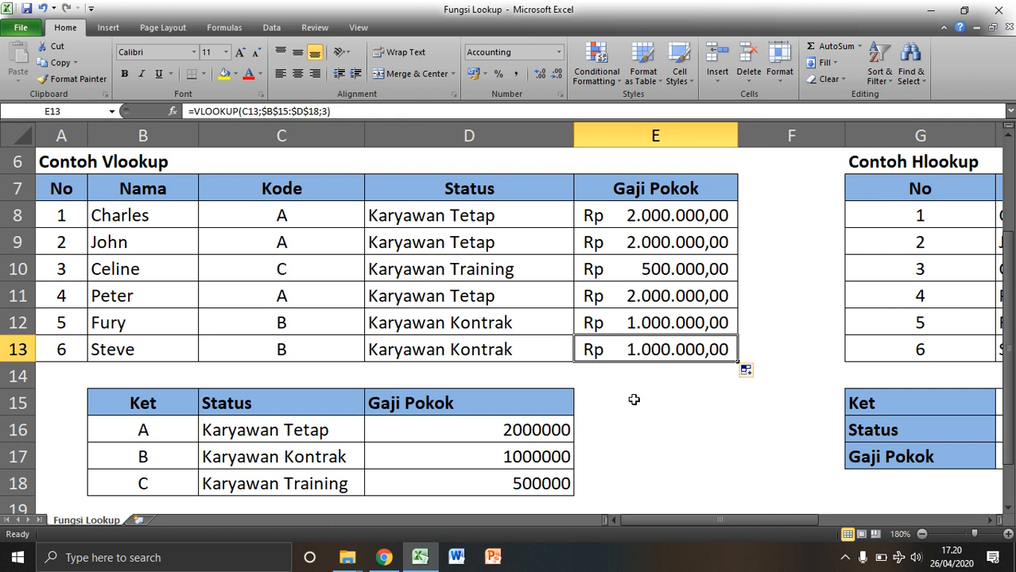
- Examine the Contoh Hlookup tables, including the Ket, Status and Gaji Pokok rows of the reference table in G15:J17
drag(660, 522, 814, 542)
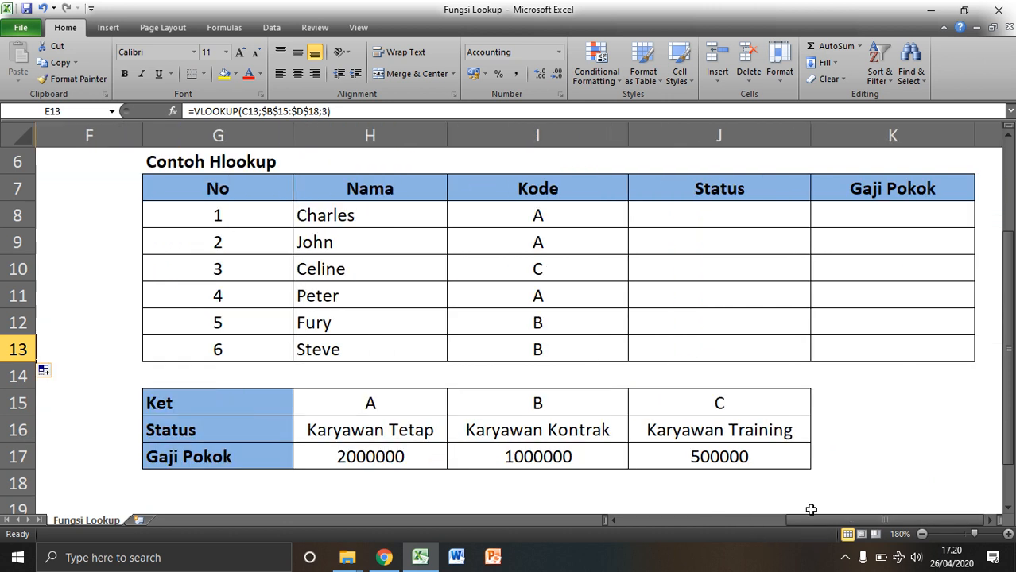
click(992, 520)
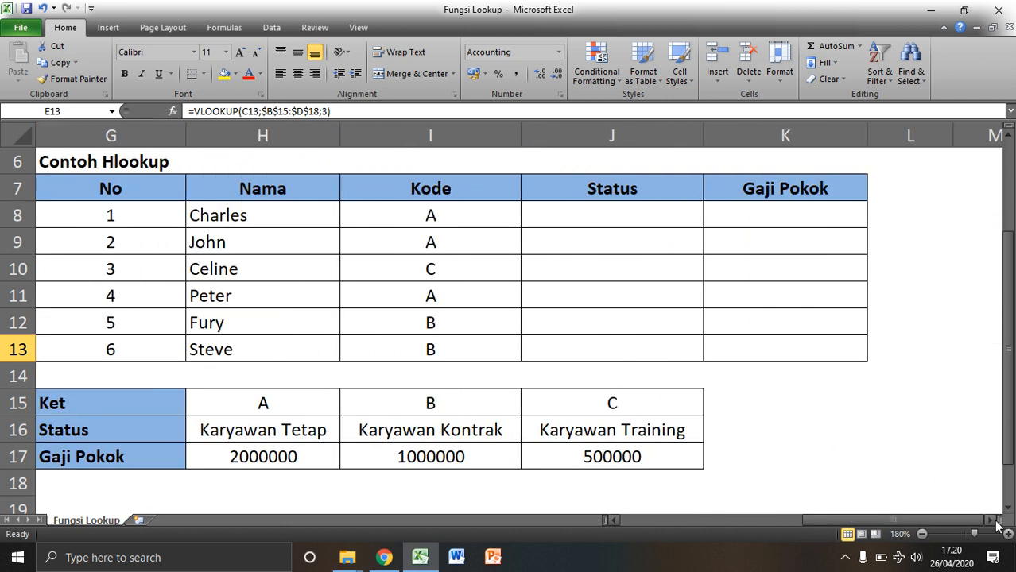
drag(906, 520, 903, 520)
click(577, 218)
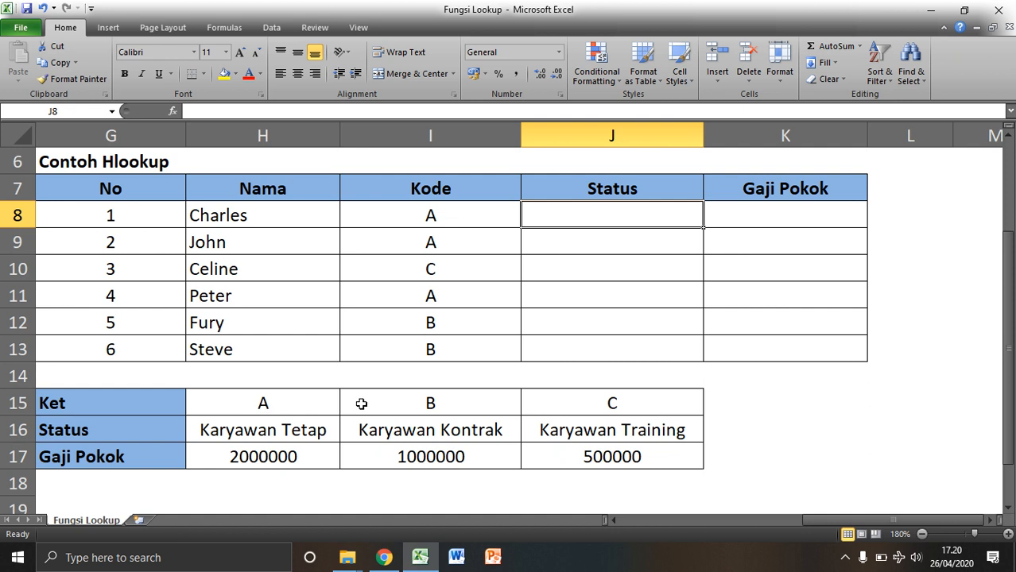
drag(63, 405, 596, 395)
drag(126, 430, 602, 438)
drag(88, 457, 567, 464)
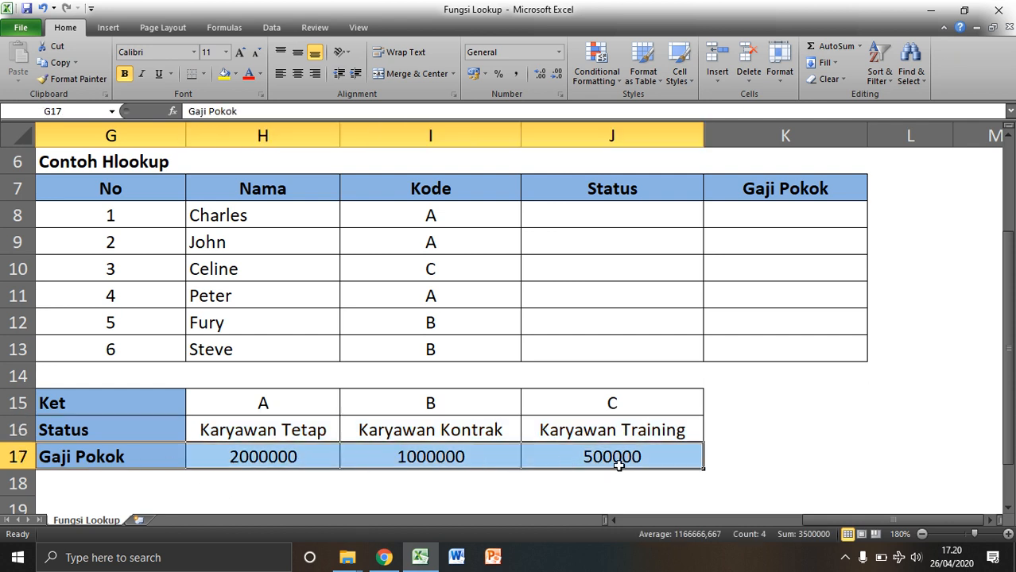
- Enter an HLOOKUP formula in J8 that looks up I8 in the absolute range $G$15:$J$17 and returns row 2
click(666, 214)
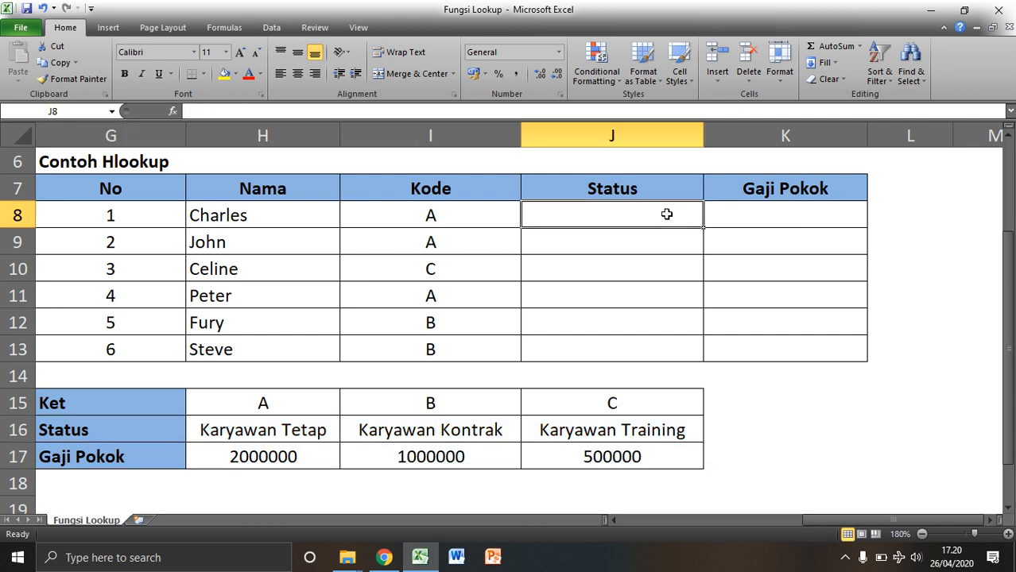
text(=HLO)
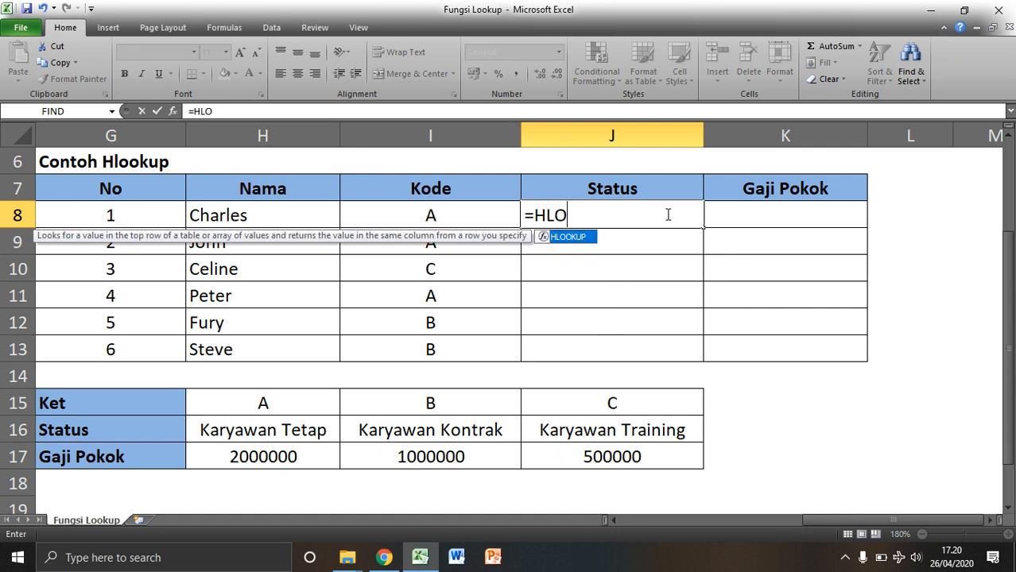
text(OKUP)
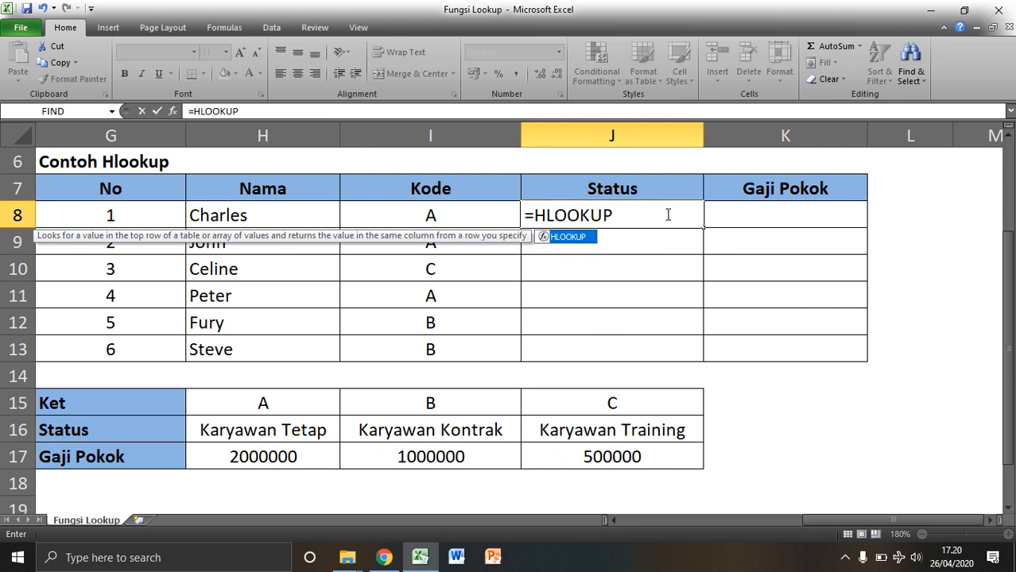
text(()
click(481, 218)
text(;)
drag(130, 404, 643, 461)
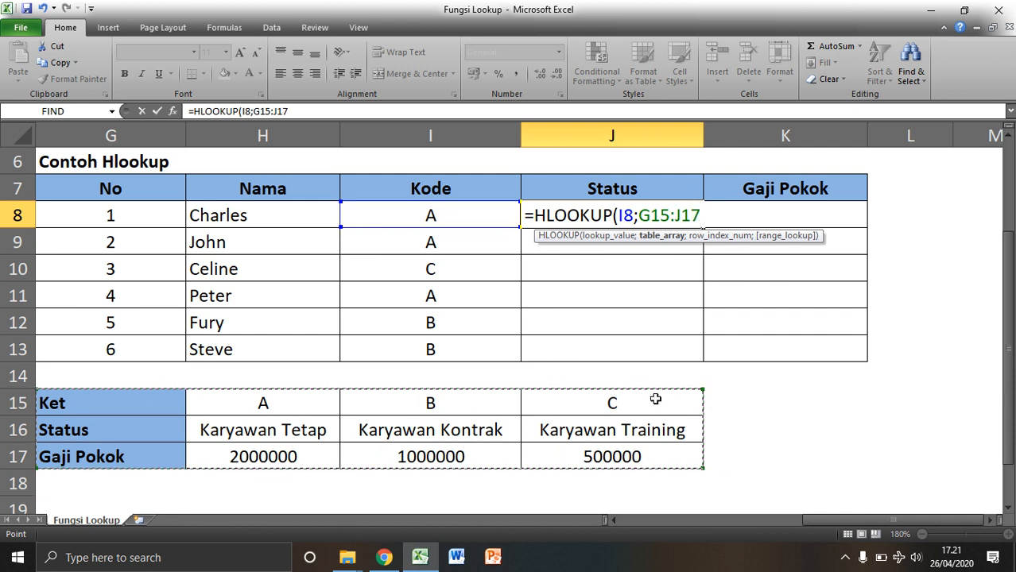
key(F4)
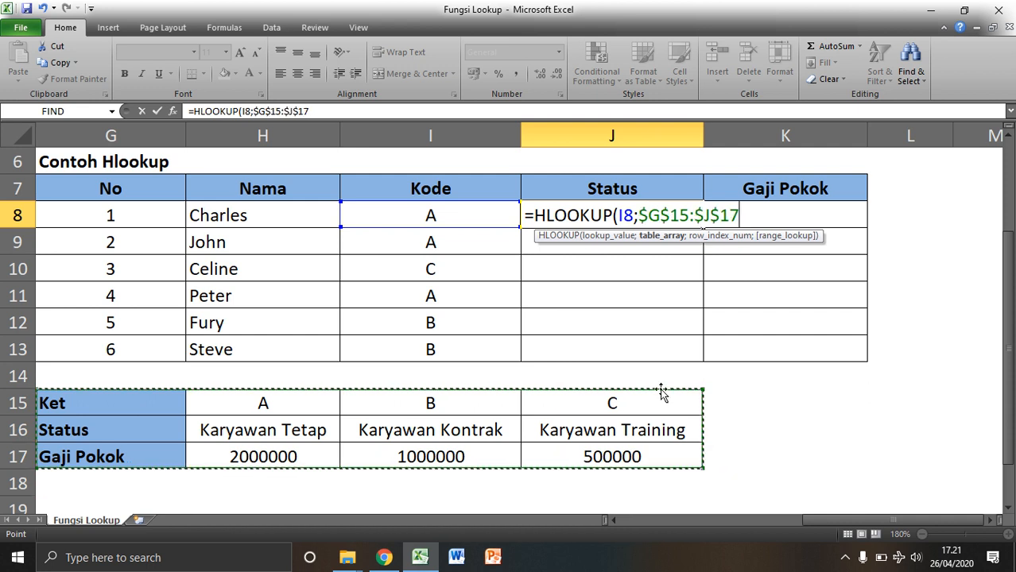
text(;)
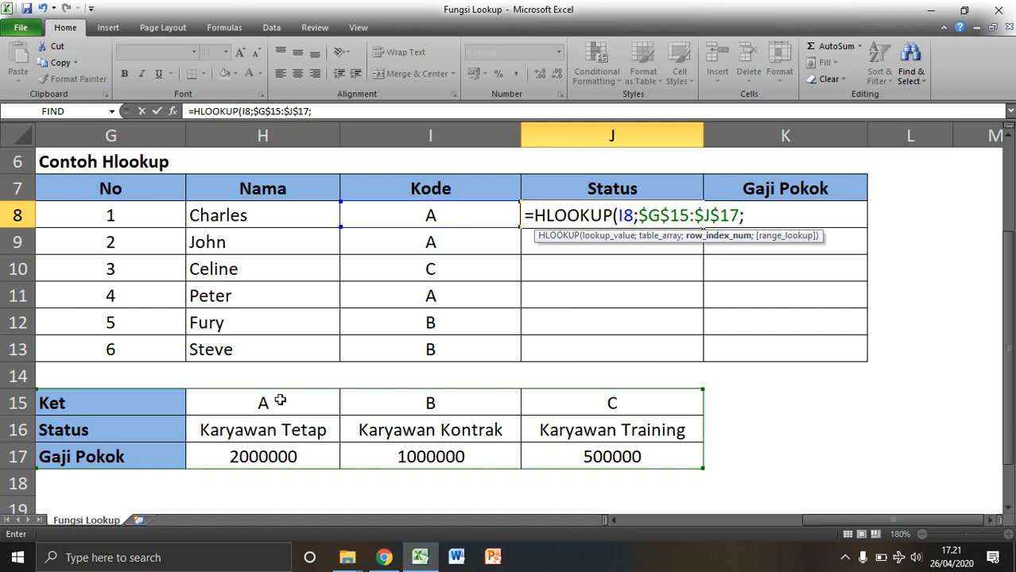
text(2)
text())
key(Return)
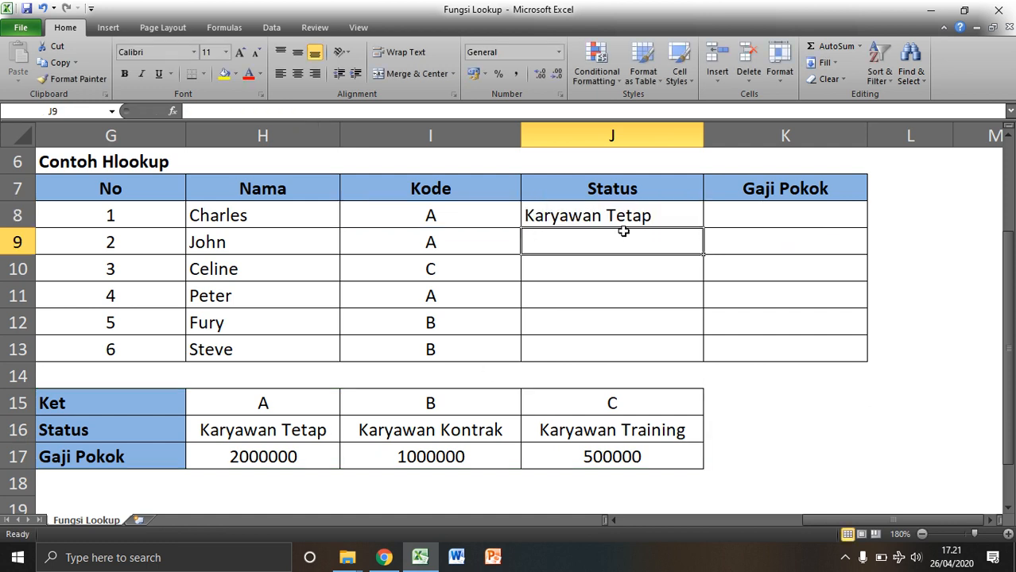
- Fill the Status formula from J8 down to J13 and select the Kode cells I8:I13 for comparison
click(627, 218)
drag(705, 226, 693, 355)
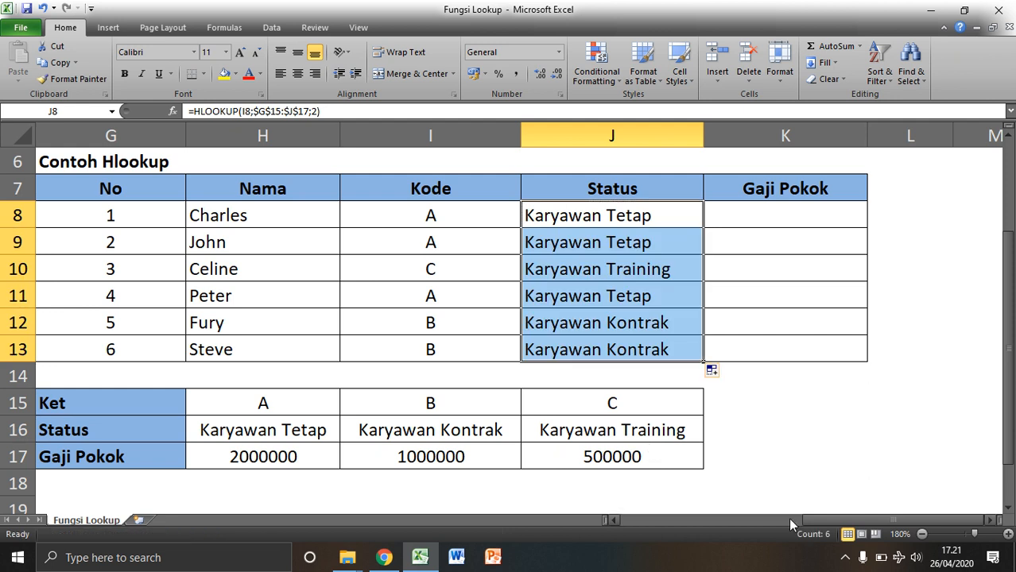
drag(812, 518, 746, 532)
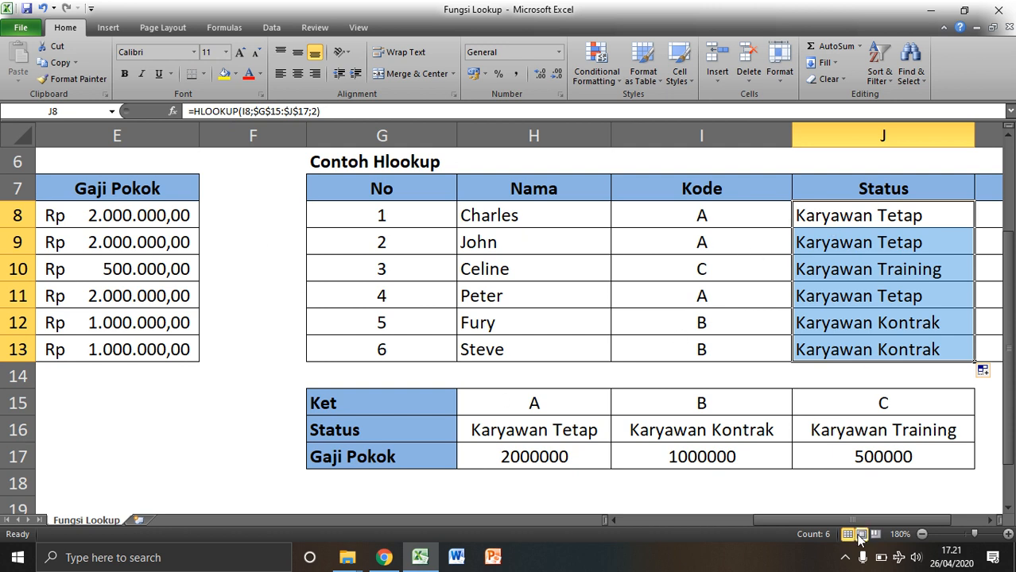
drag(710, 216, 713, 350)
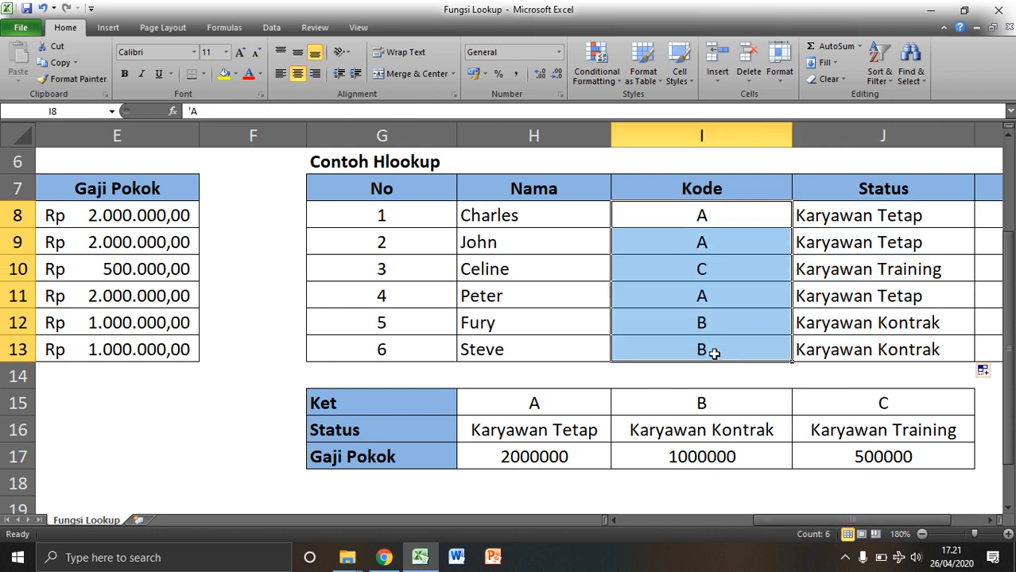
- Enter an HLOOKUP formula in K8 that looks up I8 in the absolute range $G$15:$J$17 and returns row 3
drag(769, 517, 807, 516)
click(873, 220)
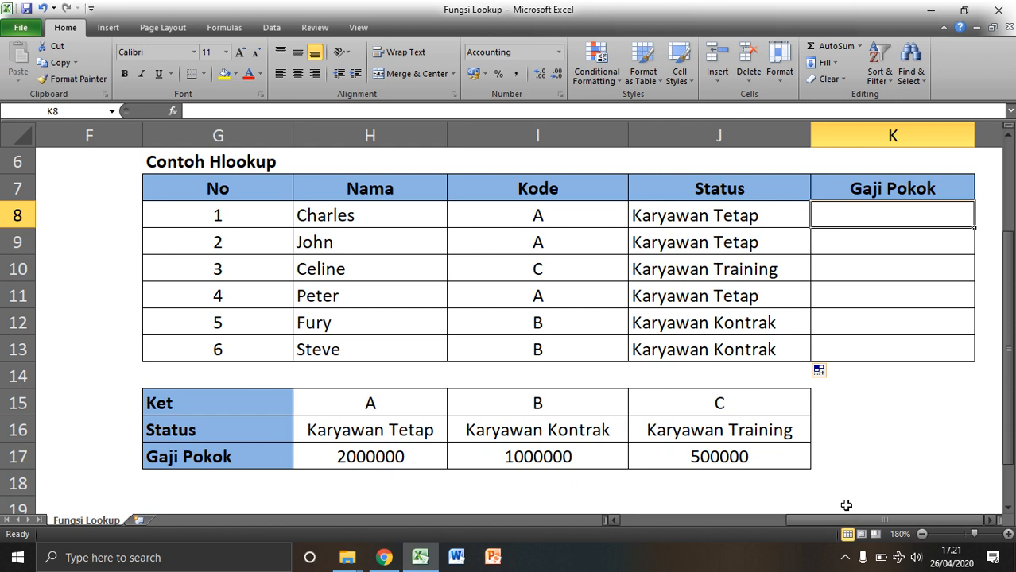
drag(852, 517, 876, 519)
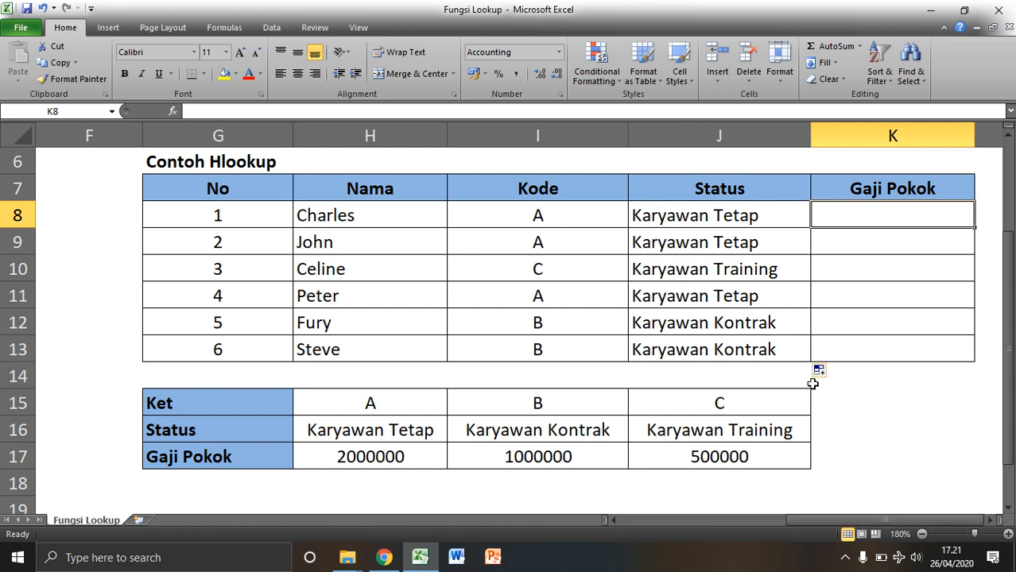
text(=H)
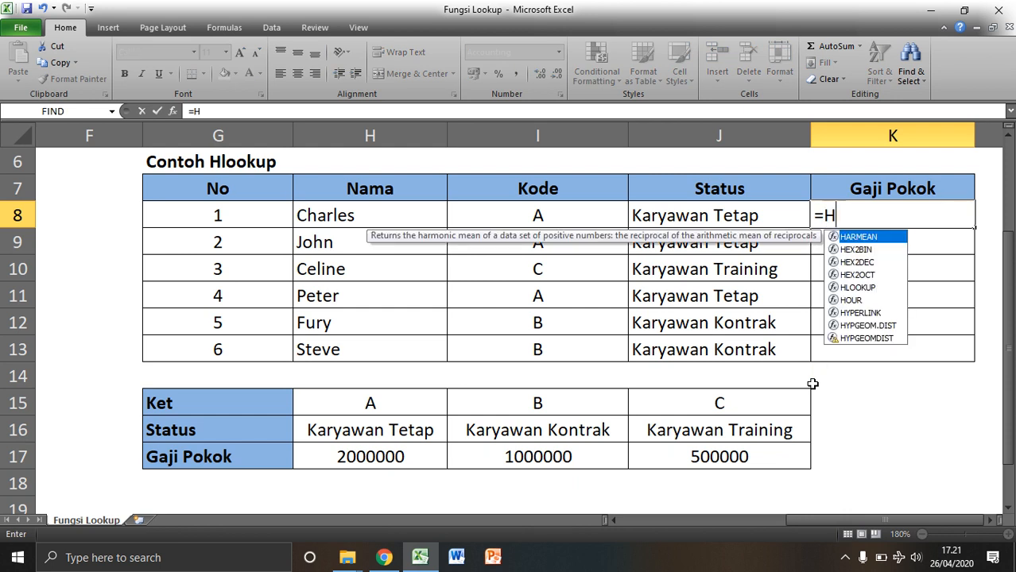
text(LOOKUP)
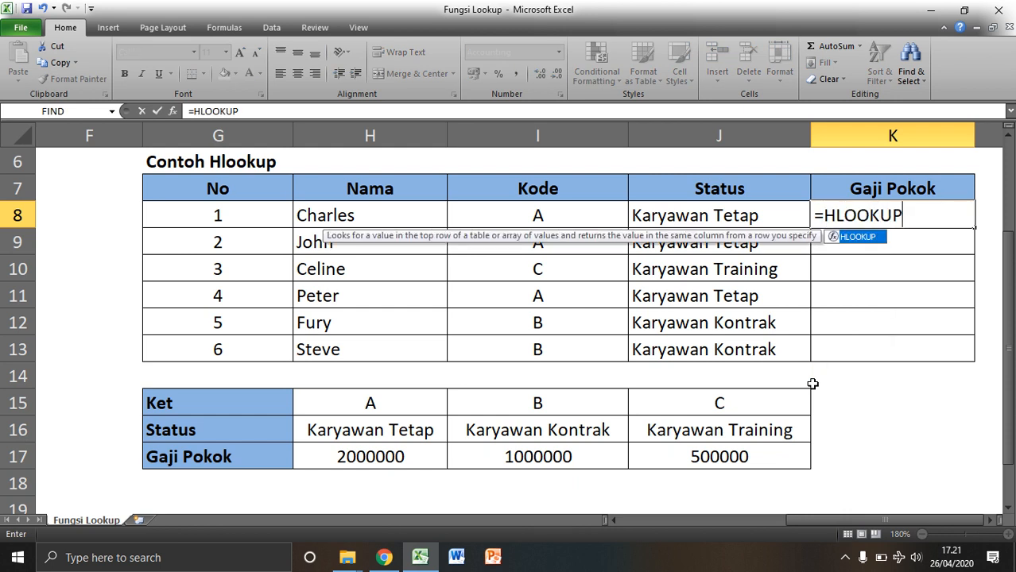
text(()
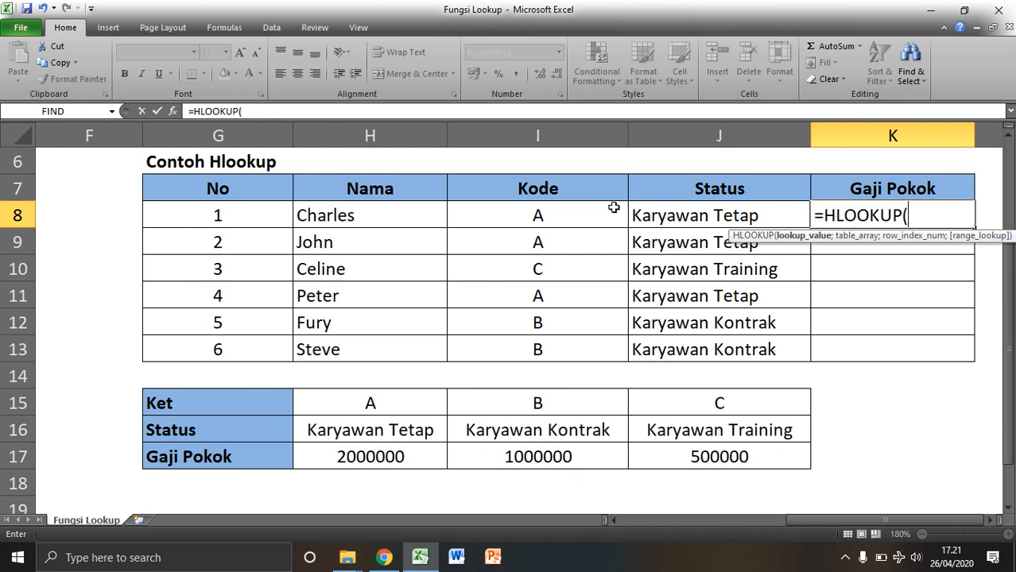
click(594, 215)
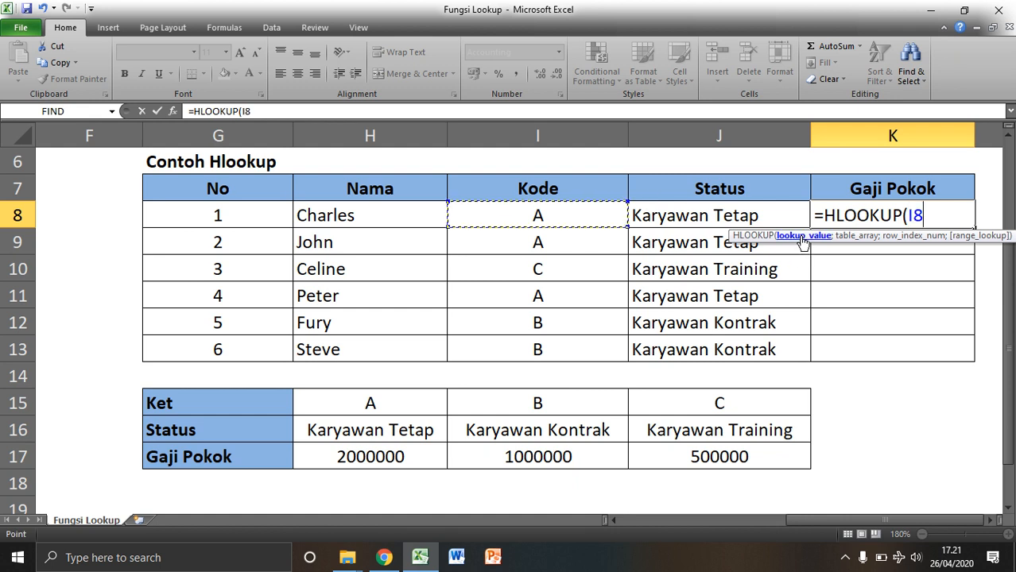
text(;)
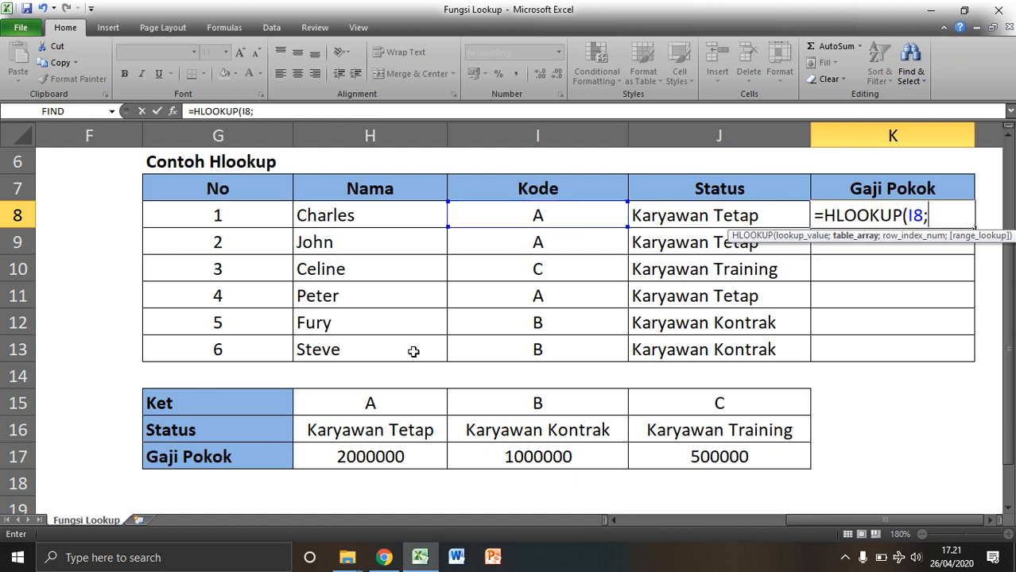
drag(247, 398, 693, 457)
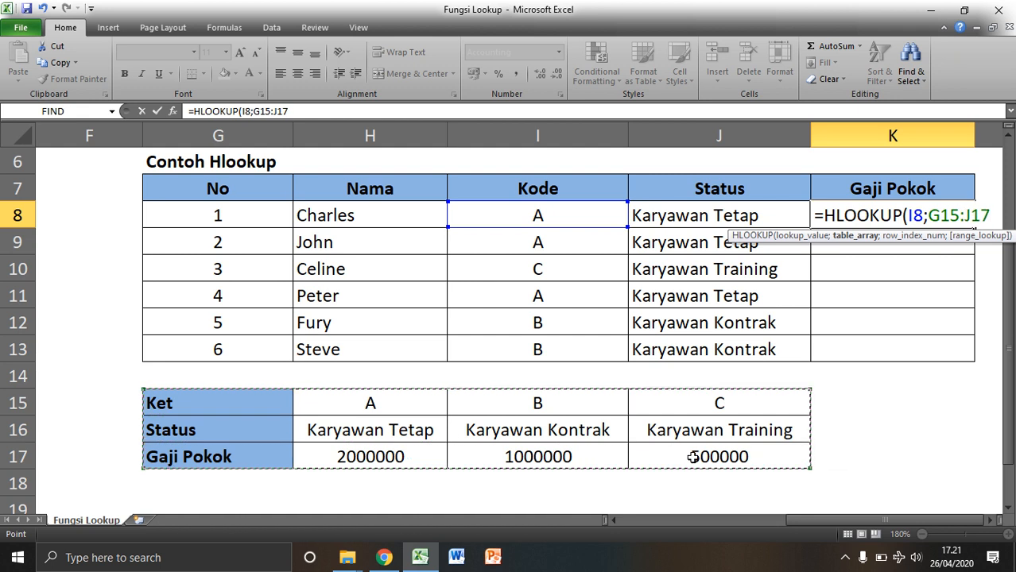
key(F4)
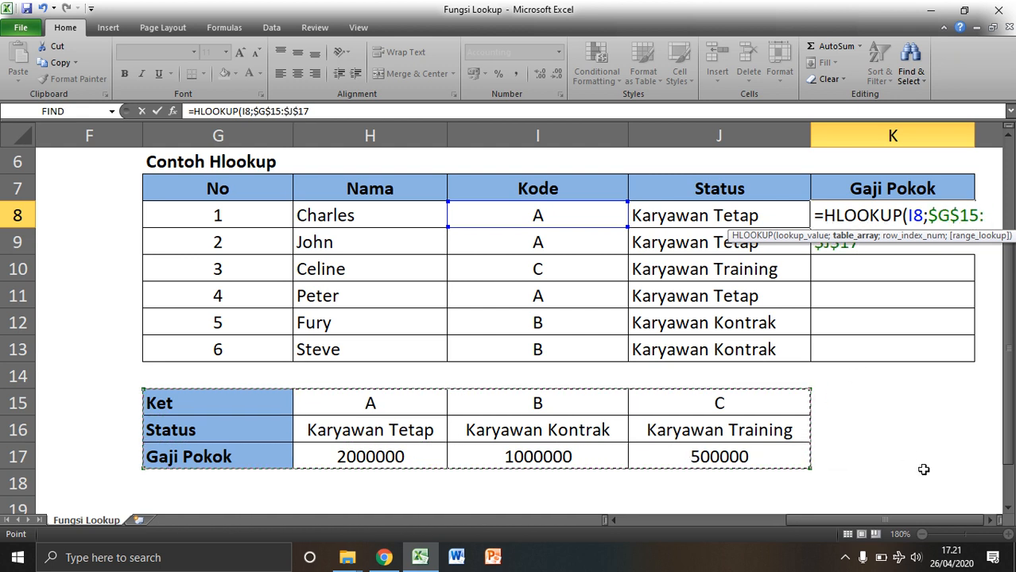
text(;)
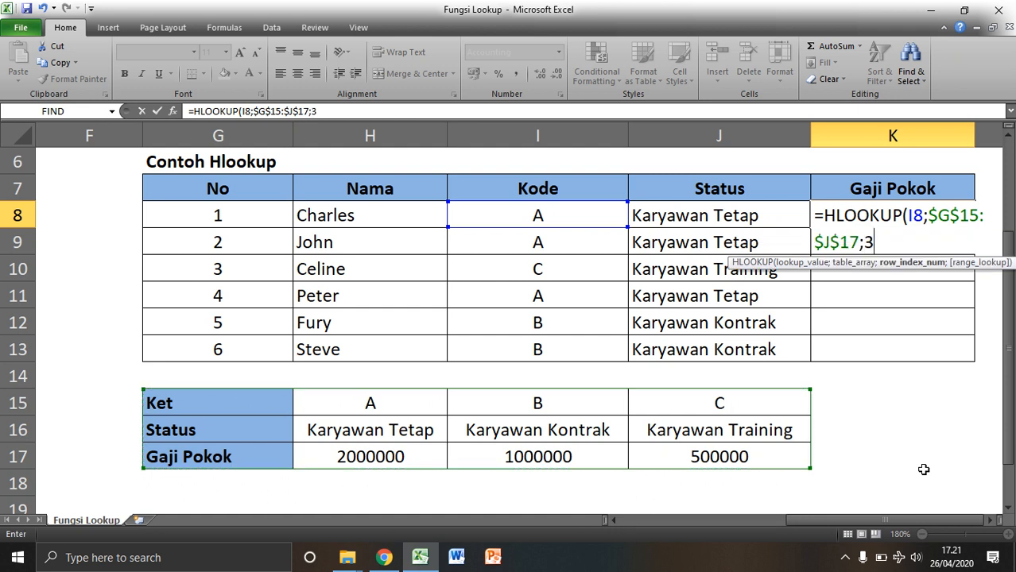
text(3))
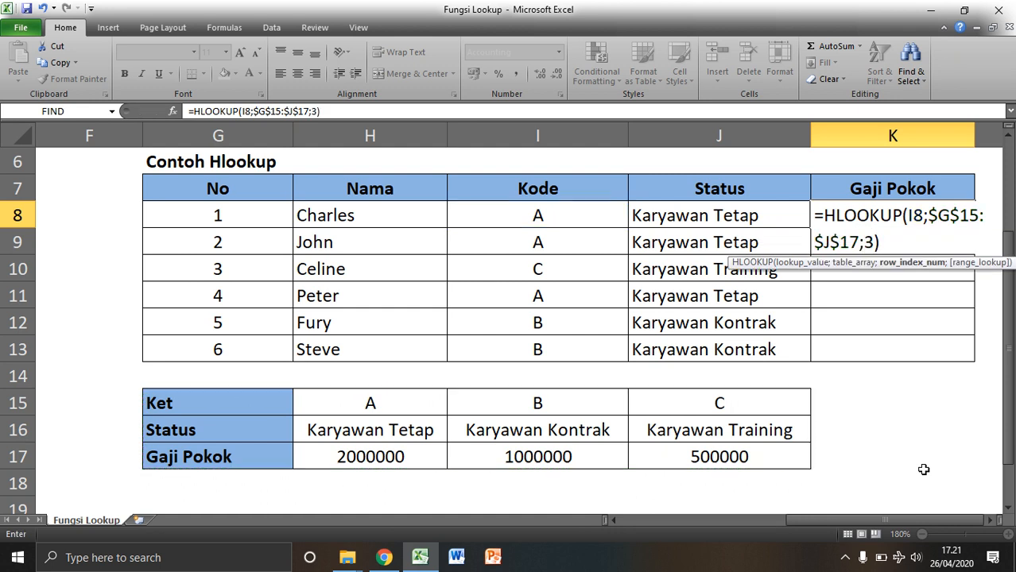
key(Return)
- Fill the Gaji Pokok formula from K8 down to K13 in the Contoh Hlookup table
click(952, 220)
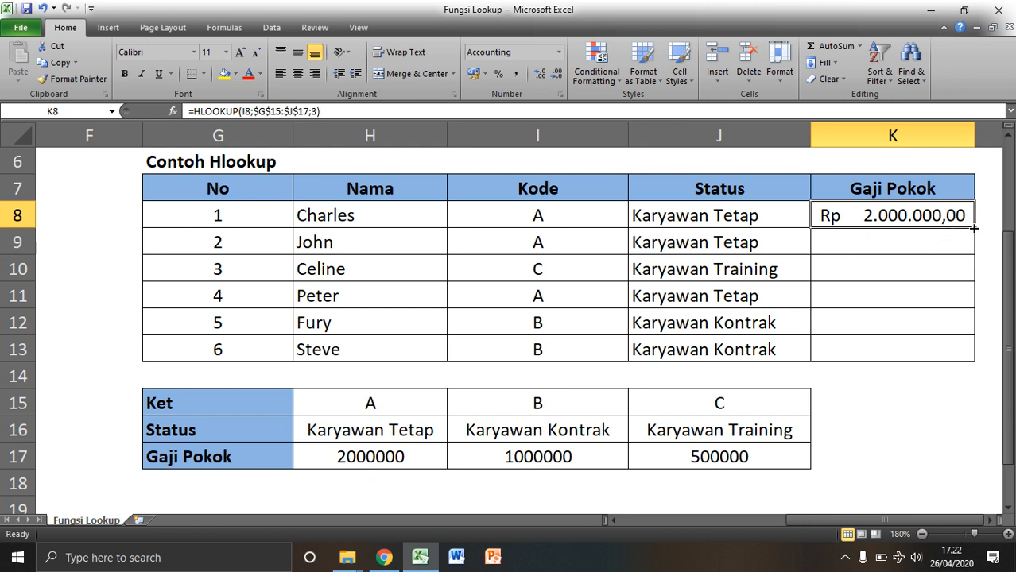
drag(973, 228, 962, 358)
click(918, 381)
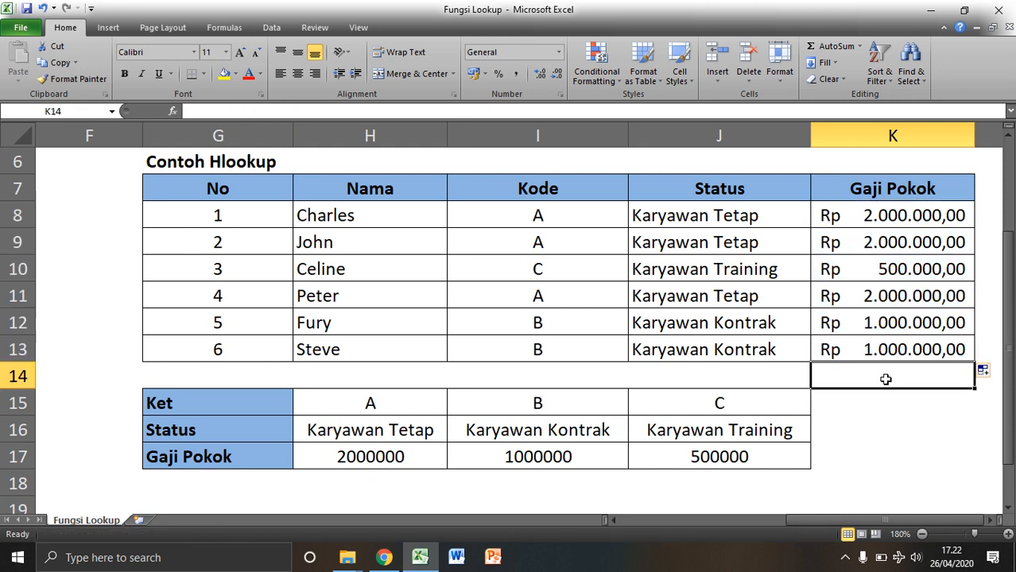
click(990, 520)
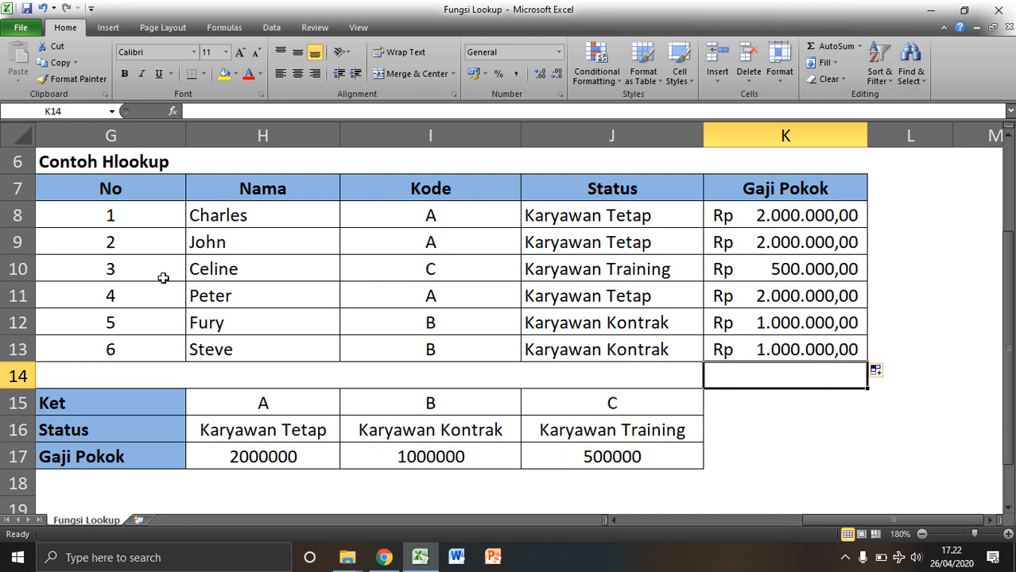